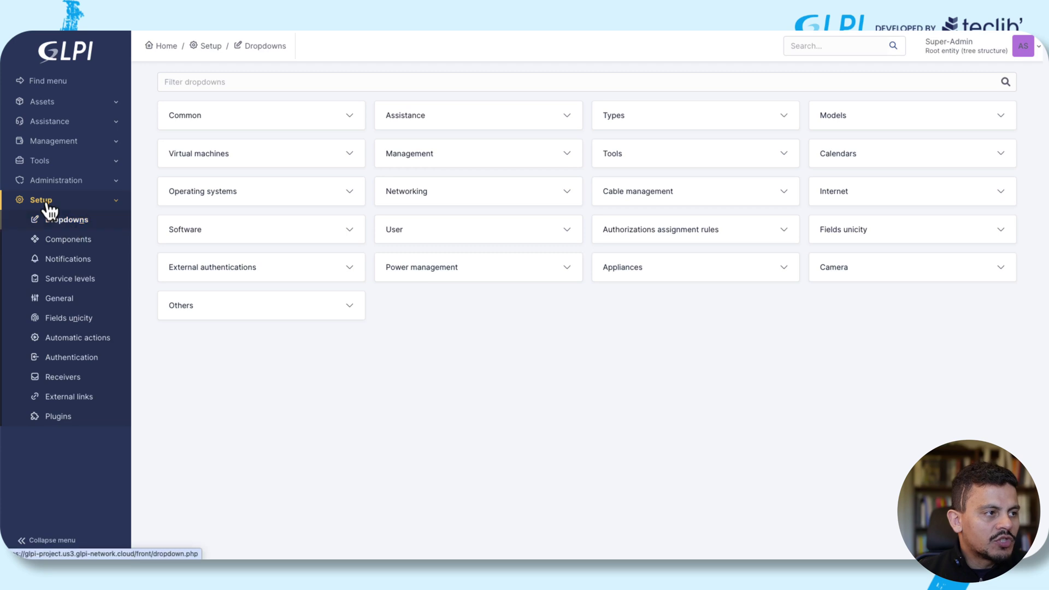
Filter the dropdowns for 'pend' and start a new Pending reason item.
left_click(407, 82)
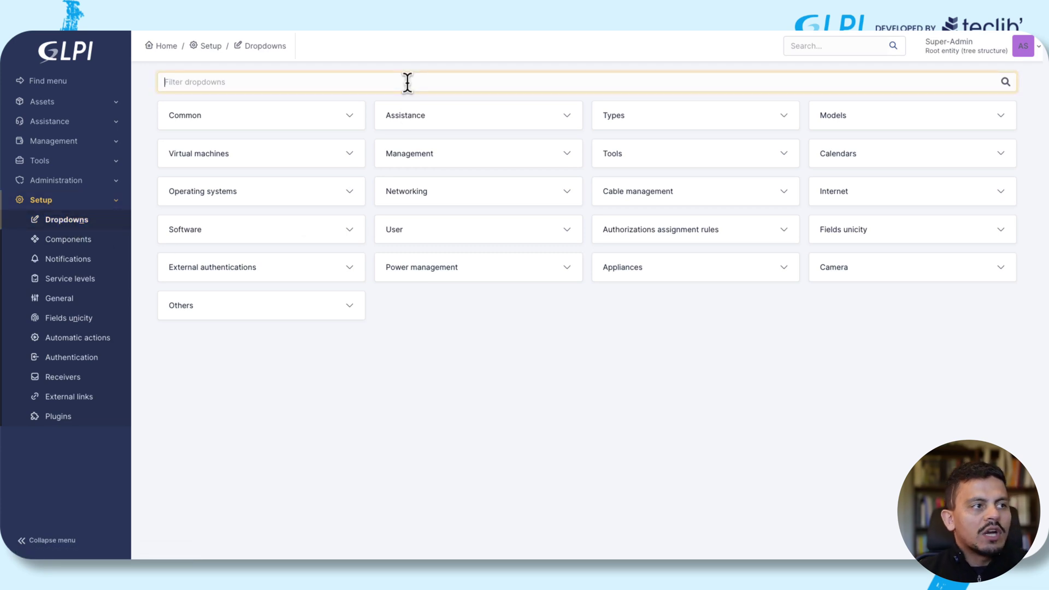
type("pend")
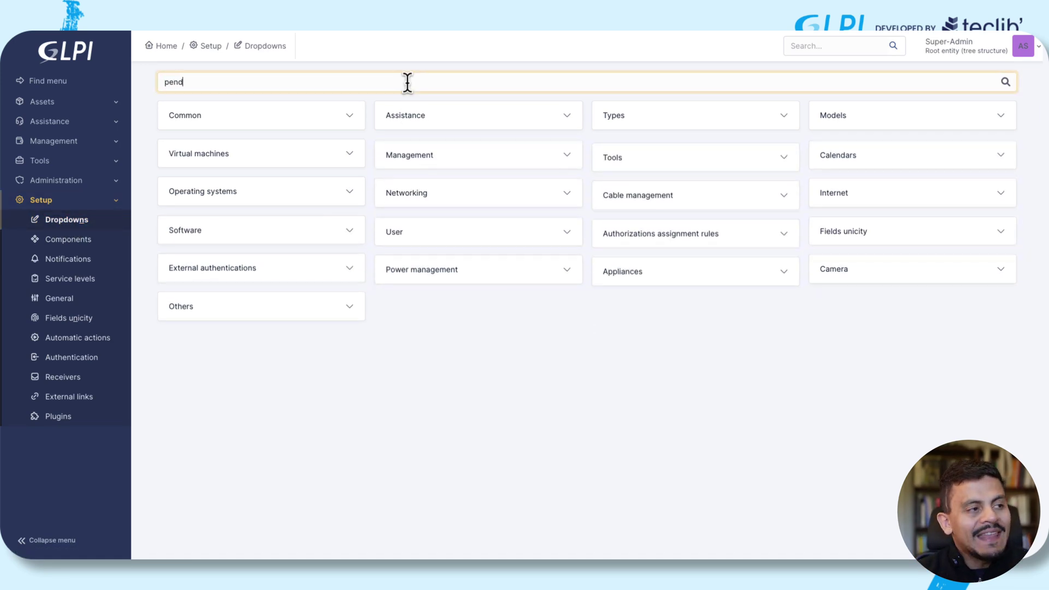
left_click(452, 145)
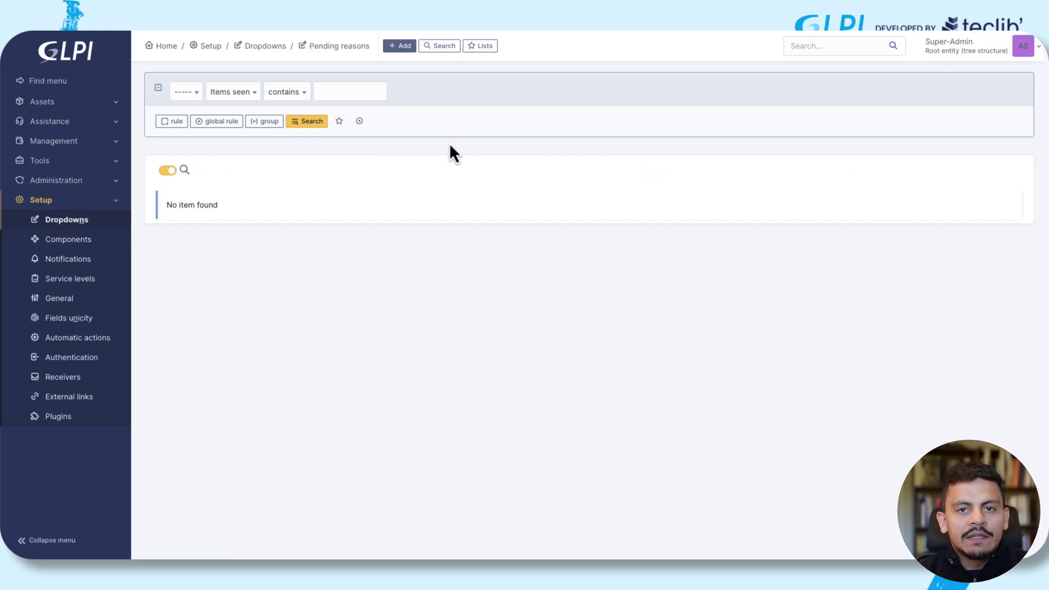
left_click(399, 46)
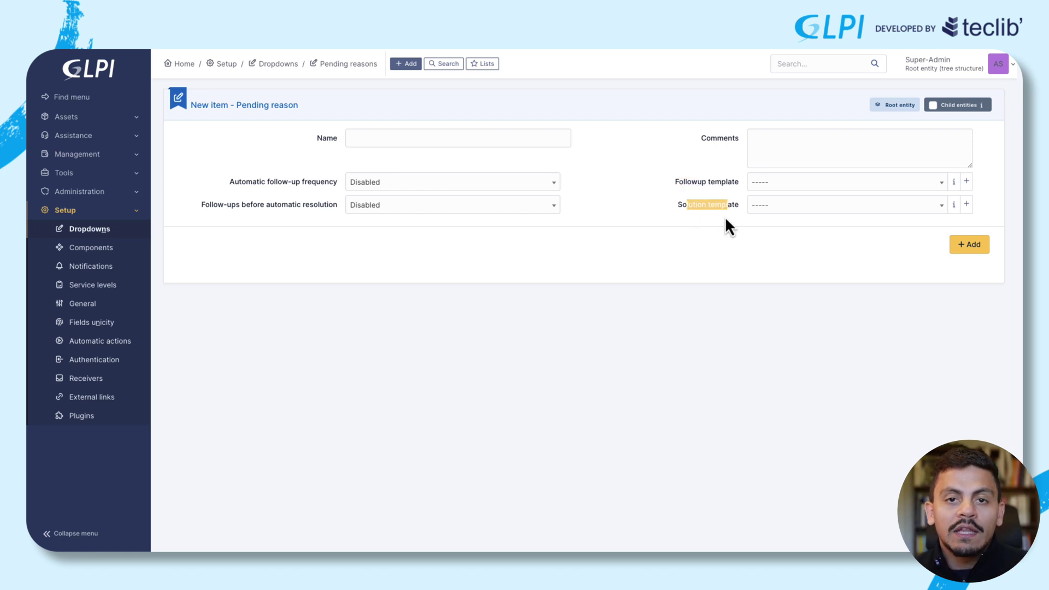
Name the pending reason 'Waiting customer's response'.
left_click(522, 135)
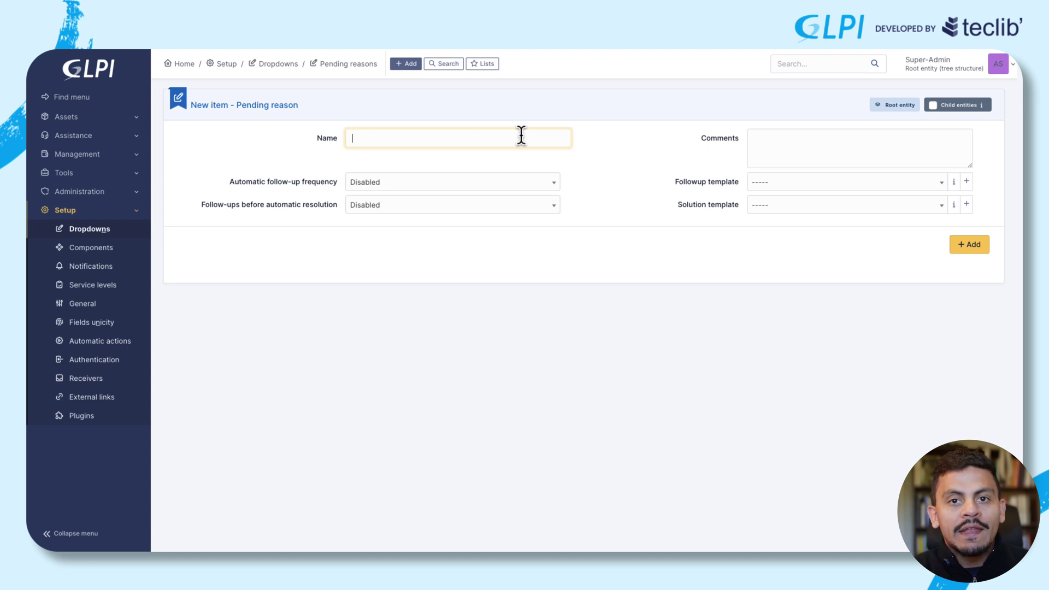
type("Wiating cus")
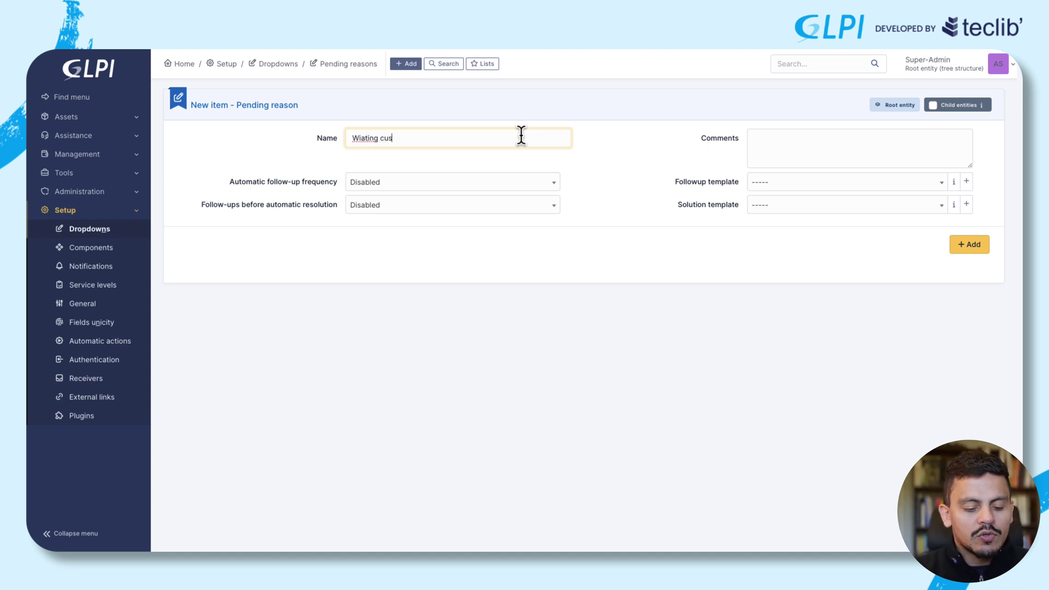
type("tomer's res")
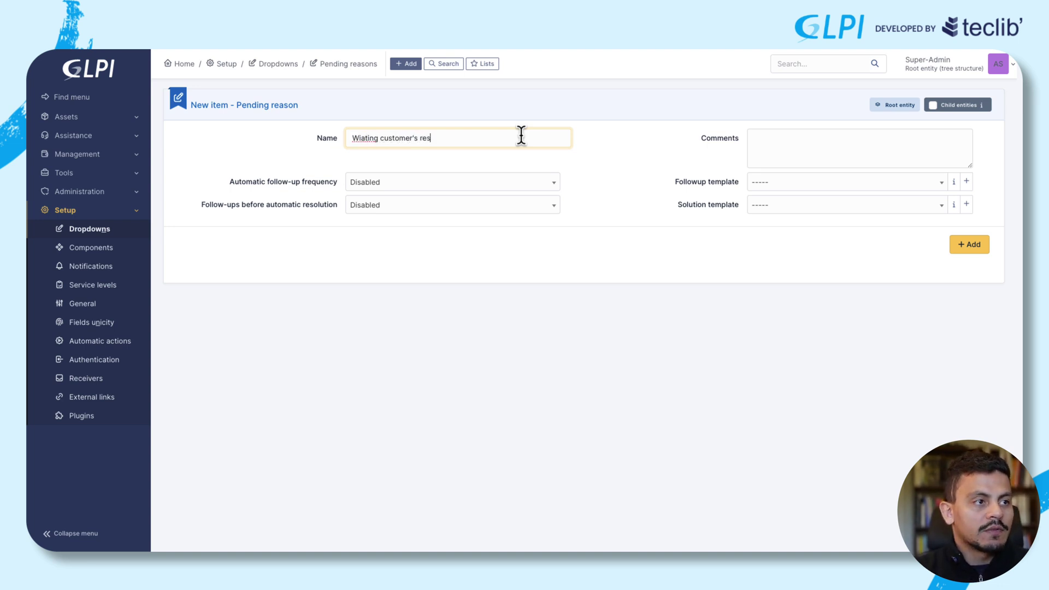
type("ponse")
left_click(933, 105)
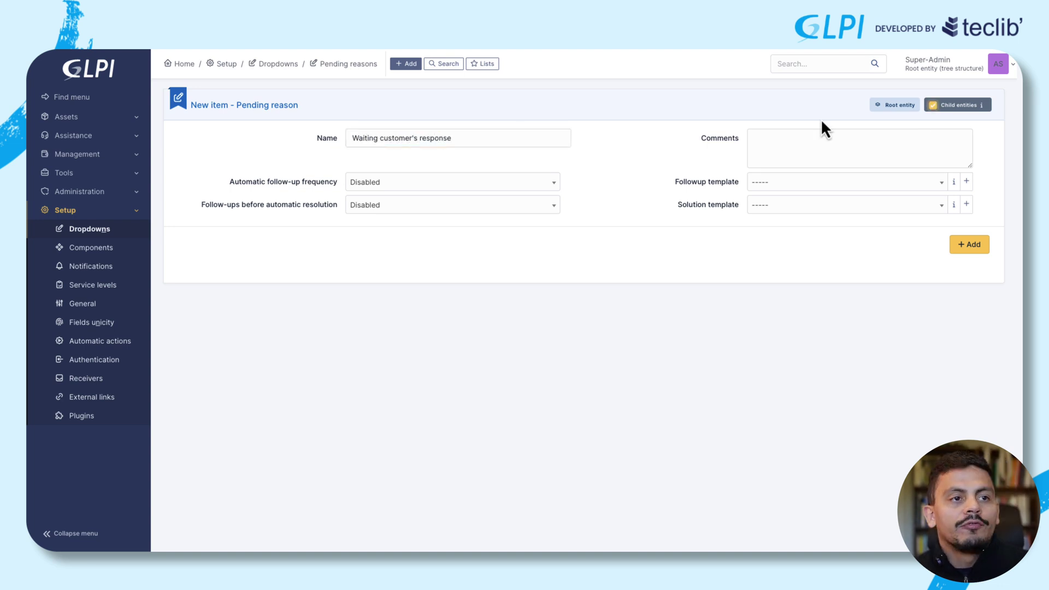
Write the comment '3 followups + 1 solve', replacing the first draft comment.
left_click(784, 142)
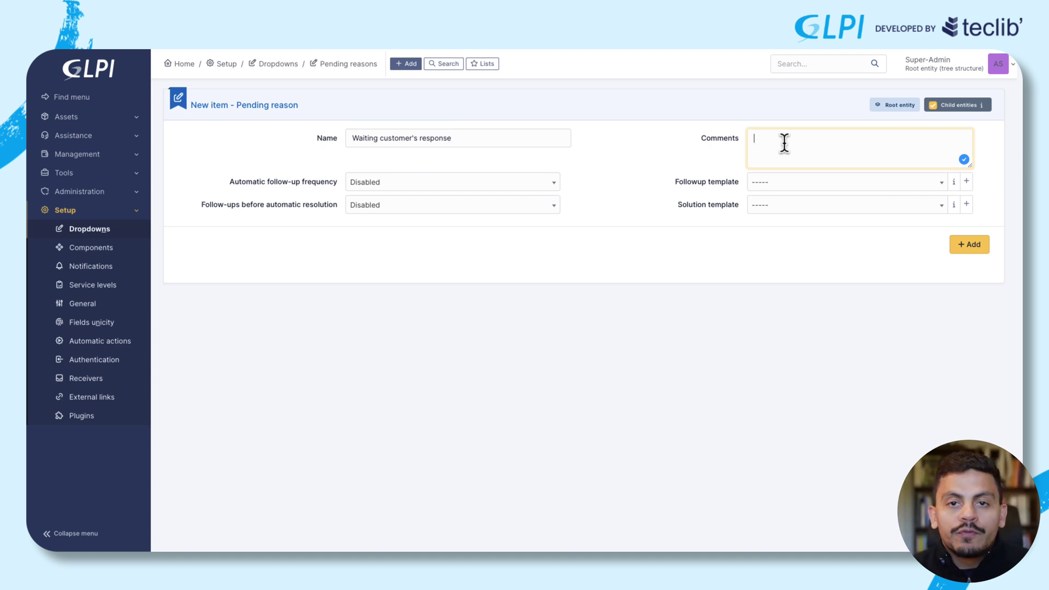
type("Ever")
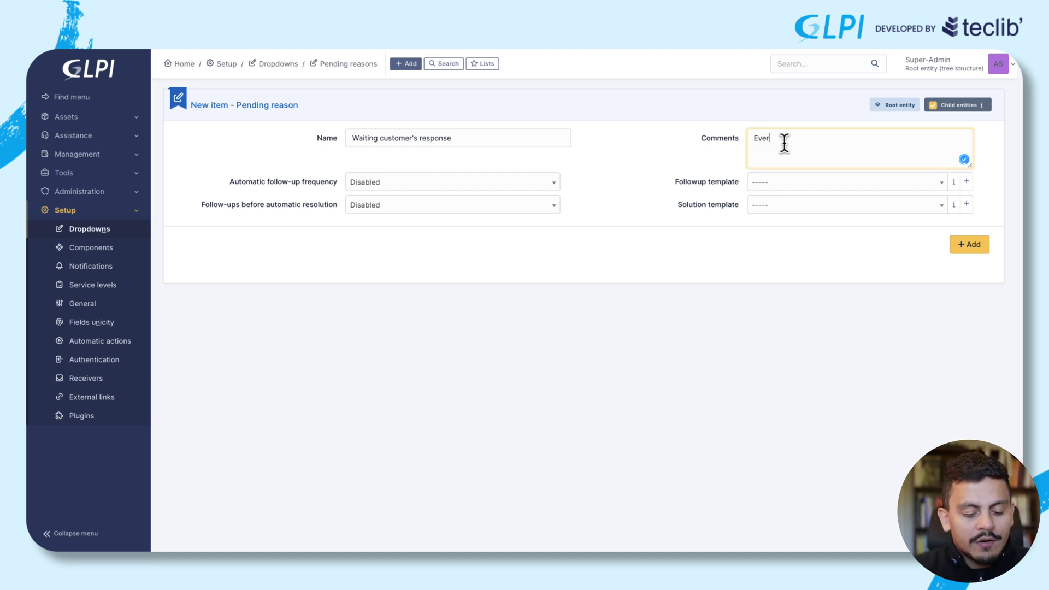
type("y time")
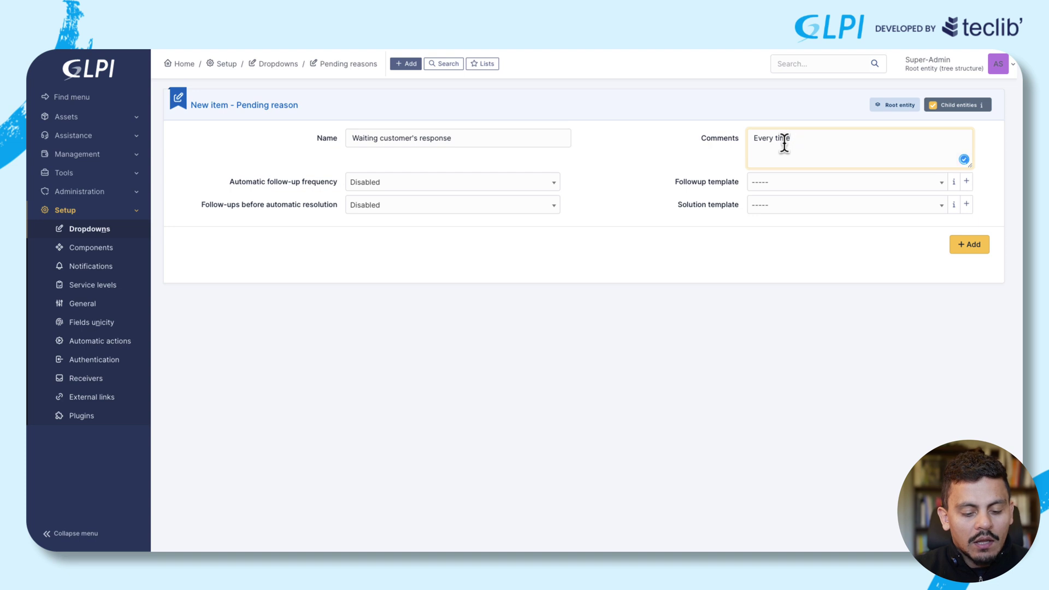
type(" awe need ex")
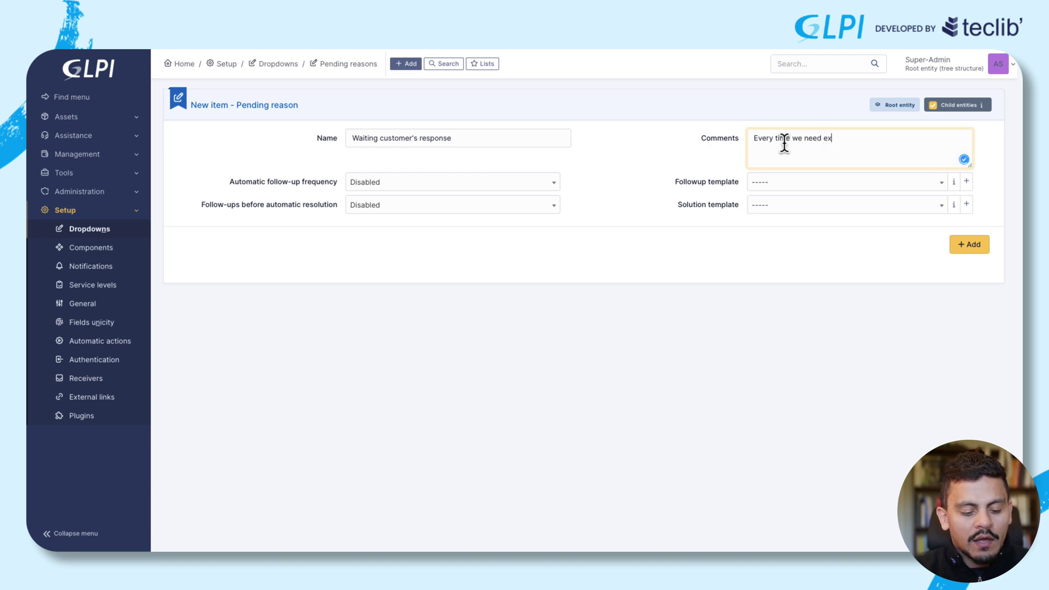
type("tra information fro")
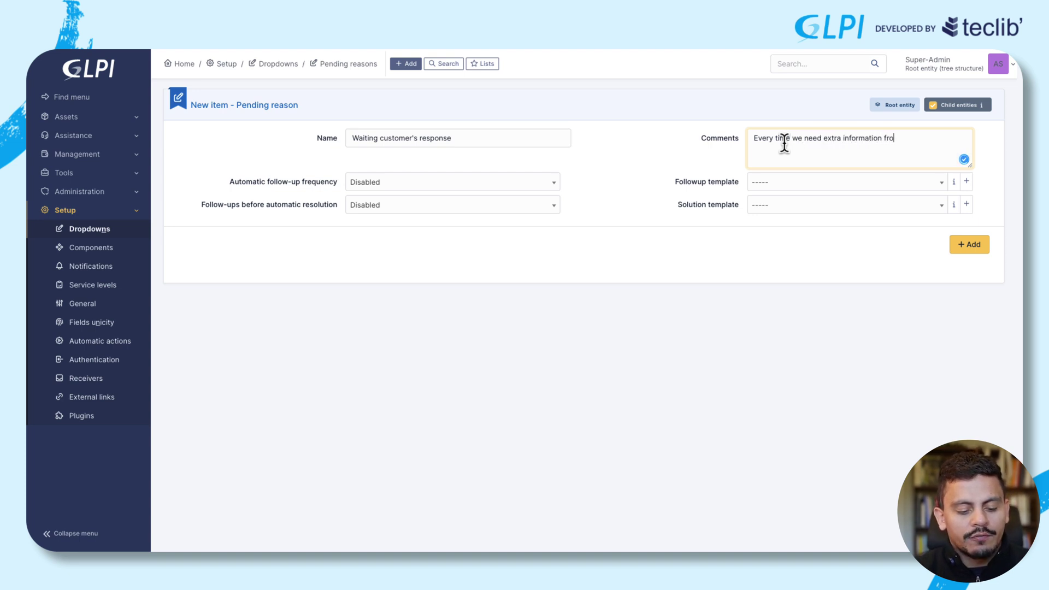
type("m our requester, use")
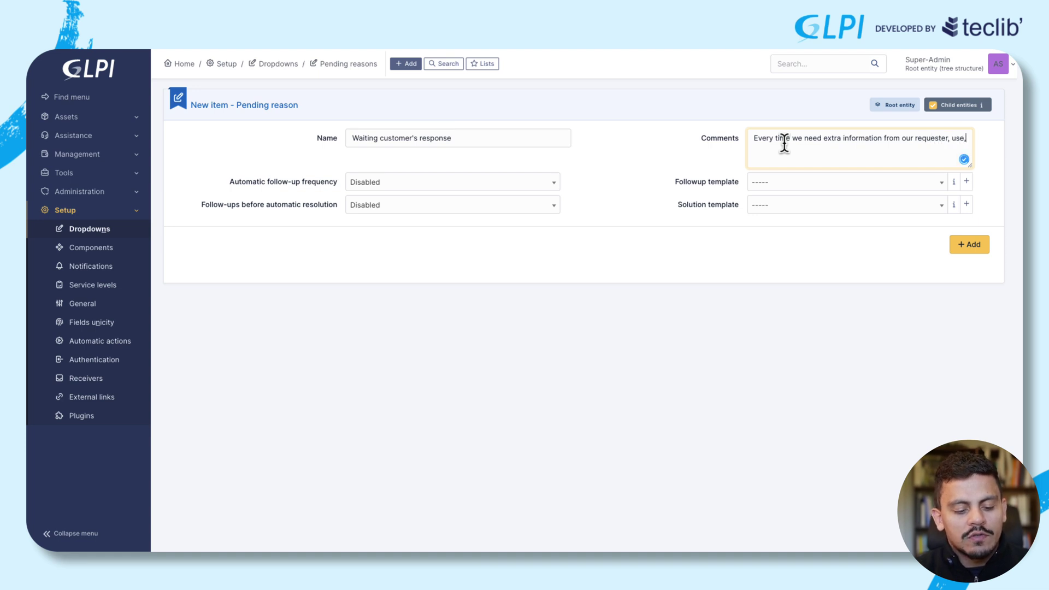
type(" this ")
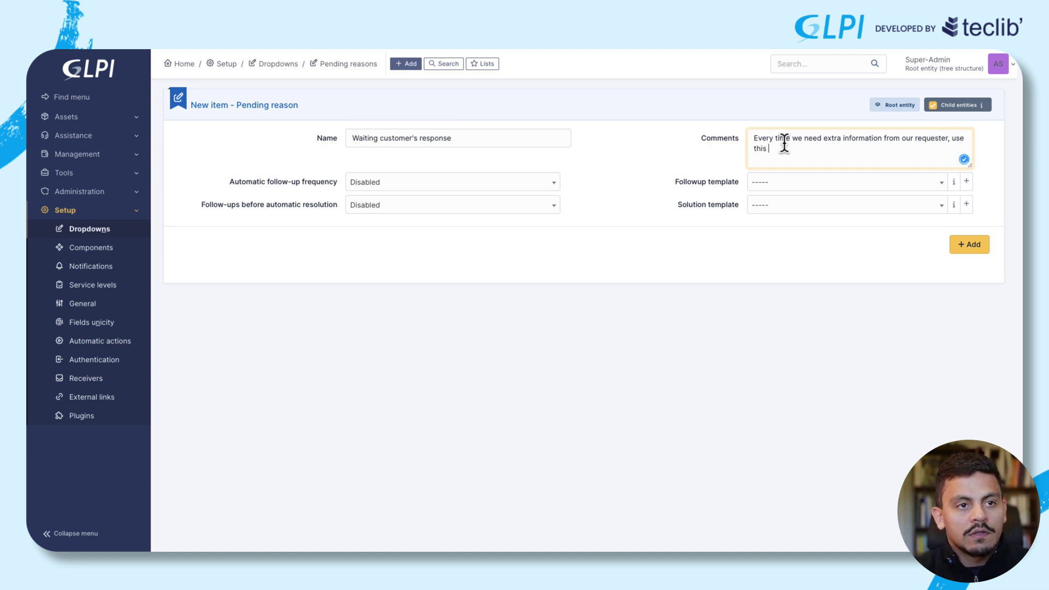
type("pending reason.")
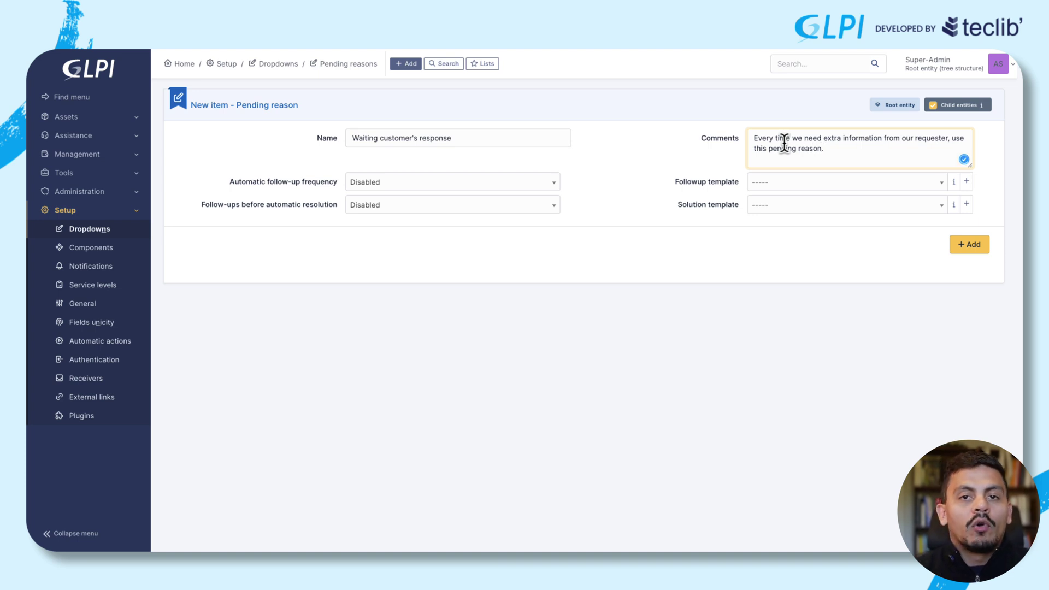
left_click_drag(784, 148, 783, 138)
key("BackSpace")
key("ctrl+a")
key("BackSpace")
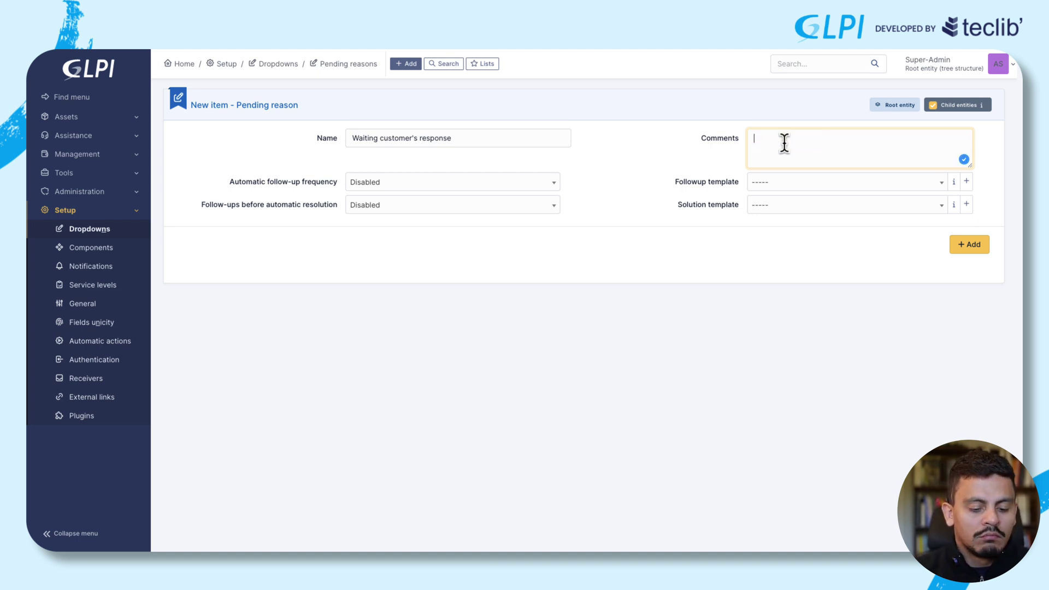
type("3 follo")
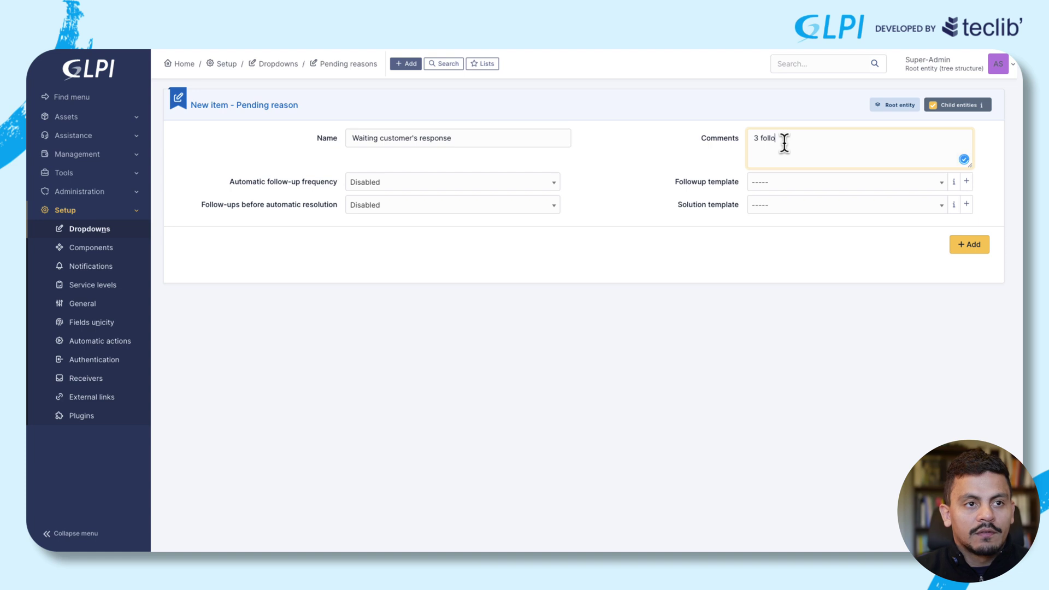
type("wups + ")
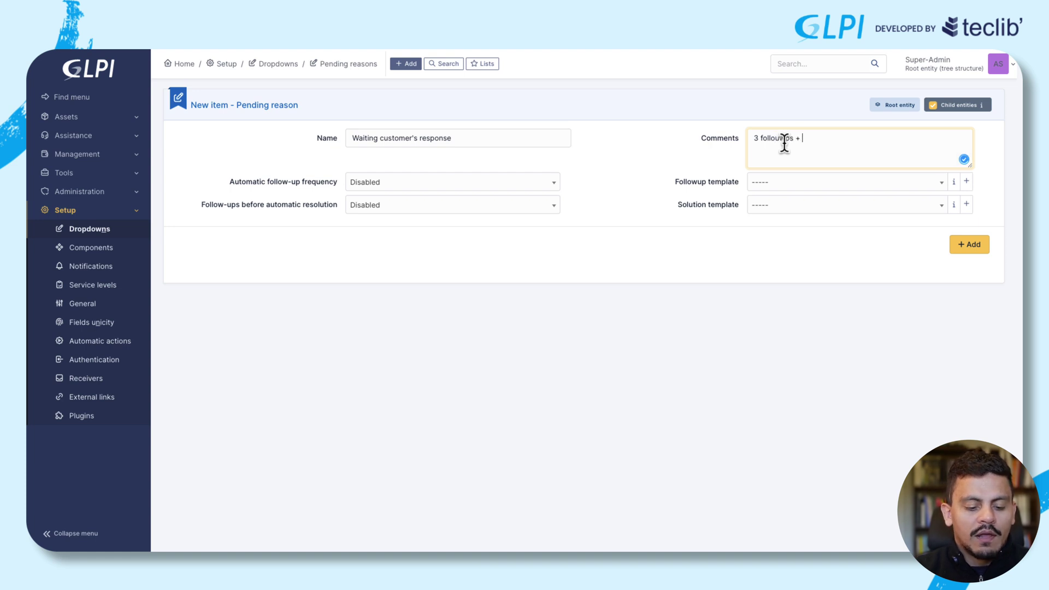
type("1 solve")
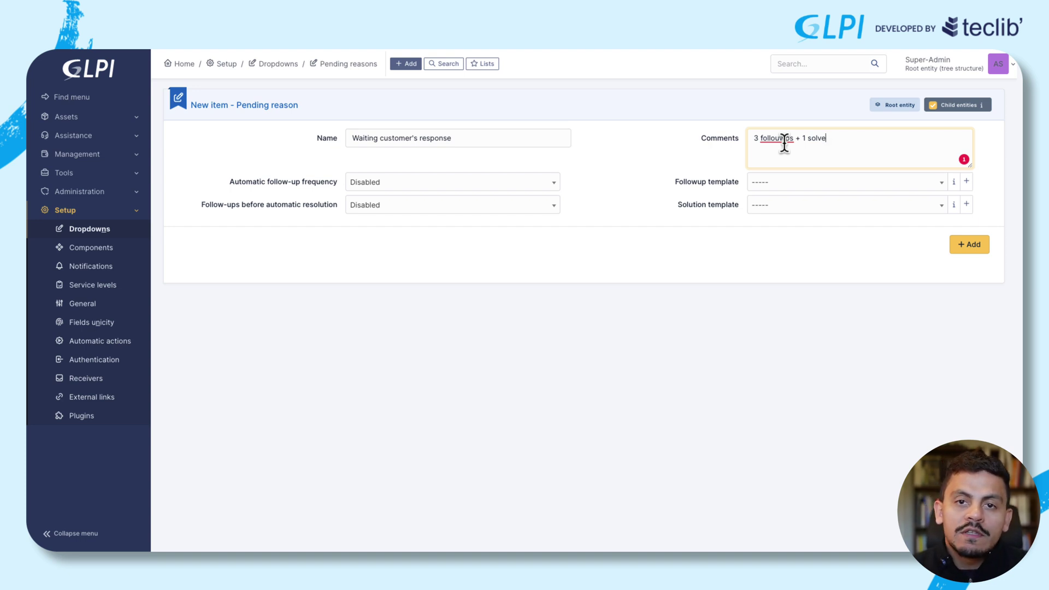
Send automatic follow-ups every day using the 'Waiting customer response' followup template.
left_click(409, 181)
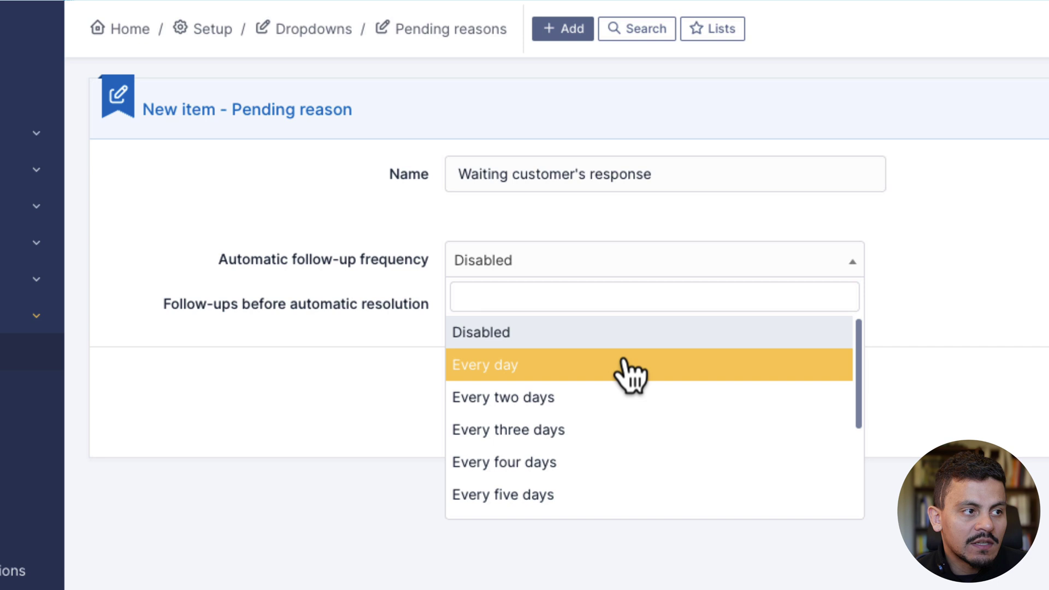
left_click(437, 230)
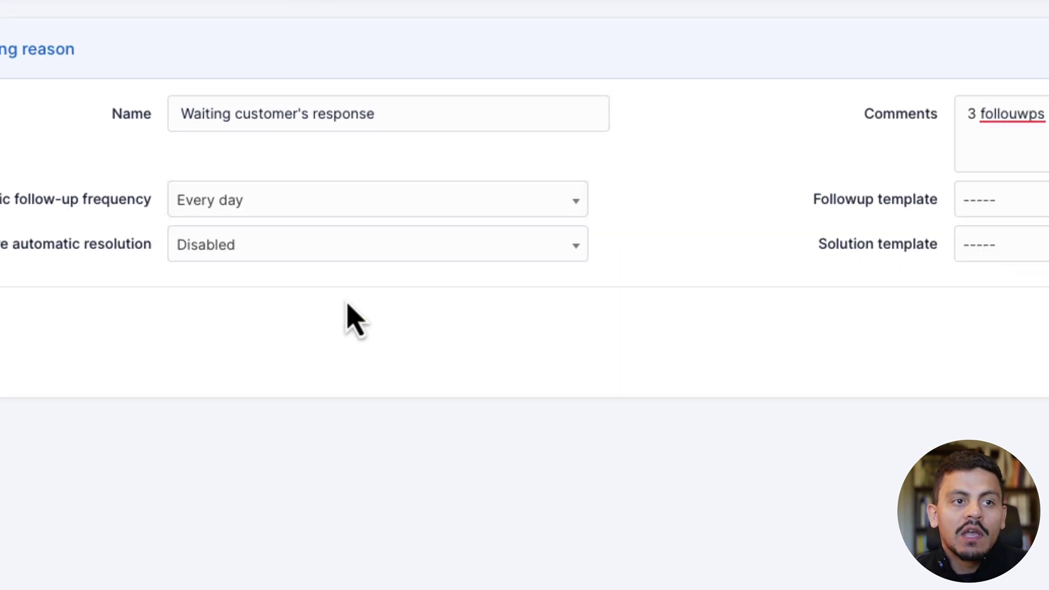
left_click(1000, 200)
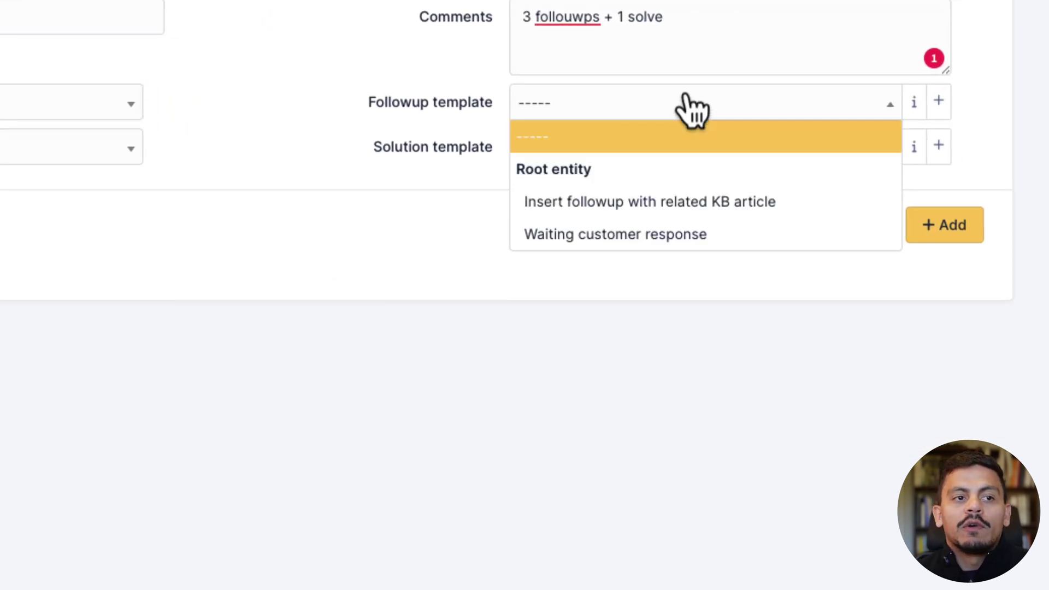
left_click(667, 234)
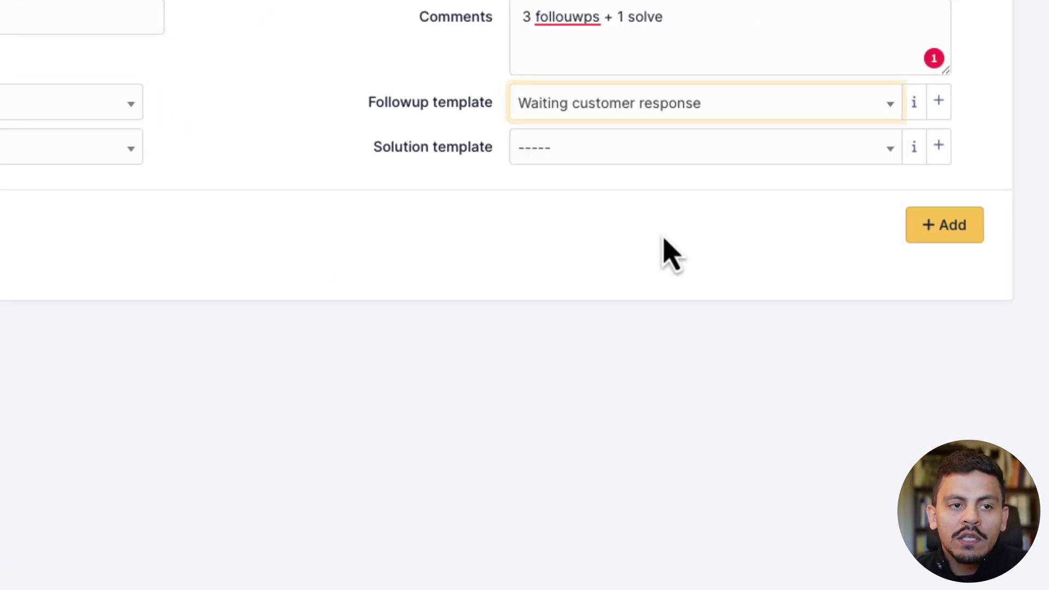
Review the Waiting customer response template's reminder text and its requester, ticket name and assignee variables.
left_click(914, 103)
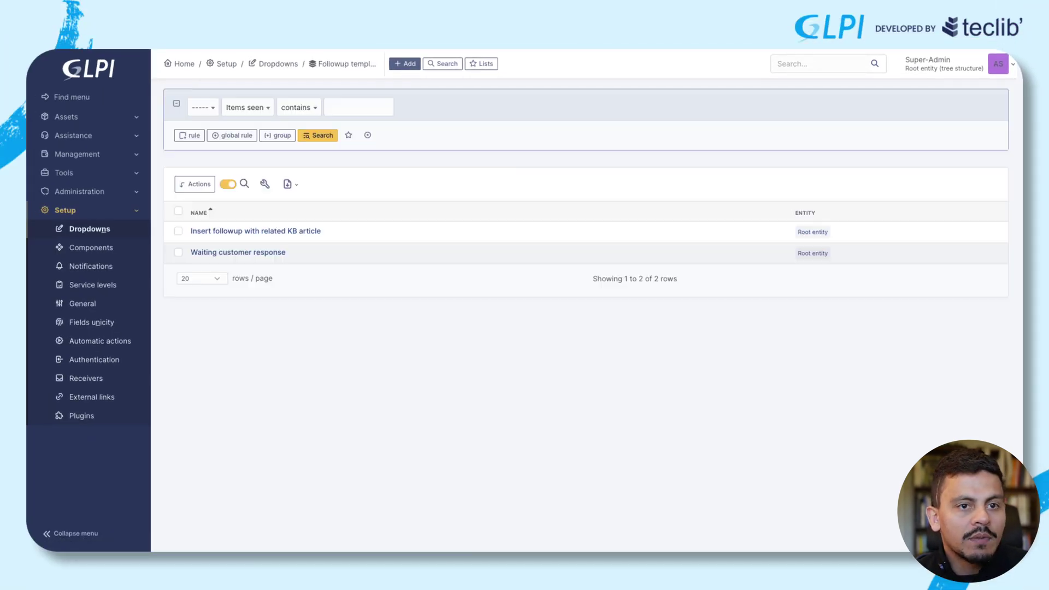
left_click(239, 253)
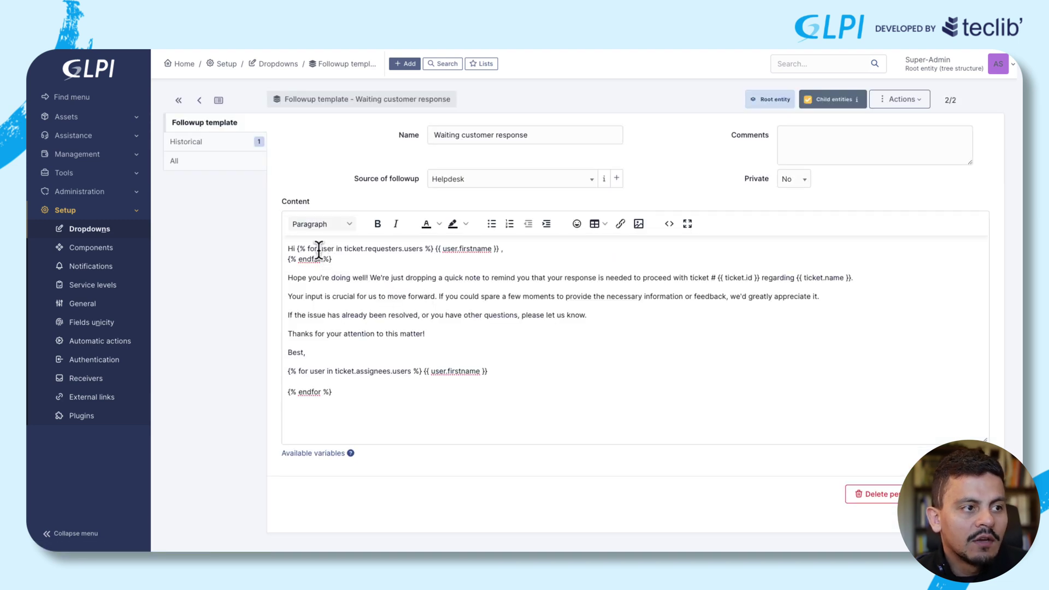
left_click_drag(351, 248, 483, 252)
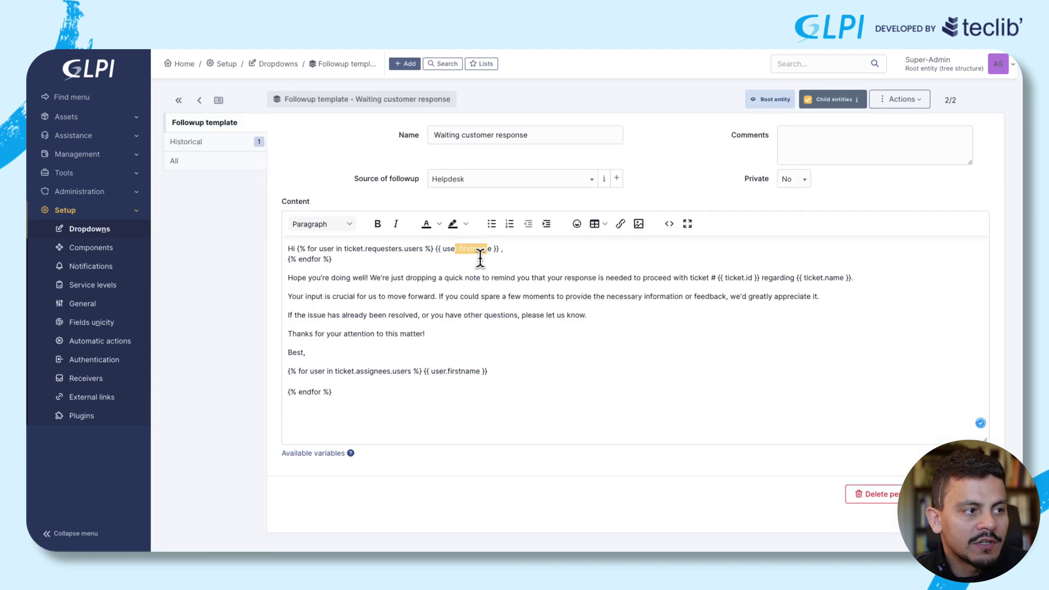
left_click(409, 282)
left_click_drag(402, 249, 372, 249)
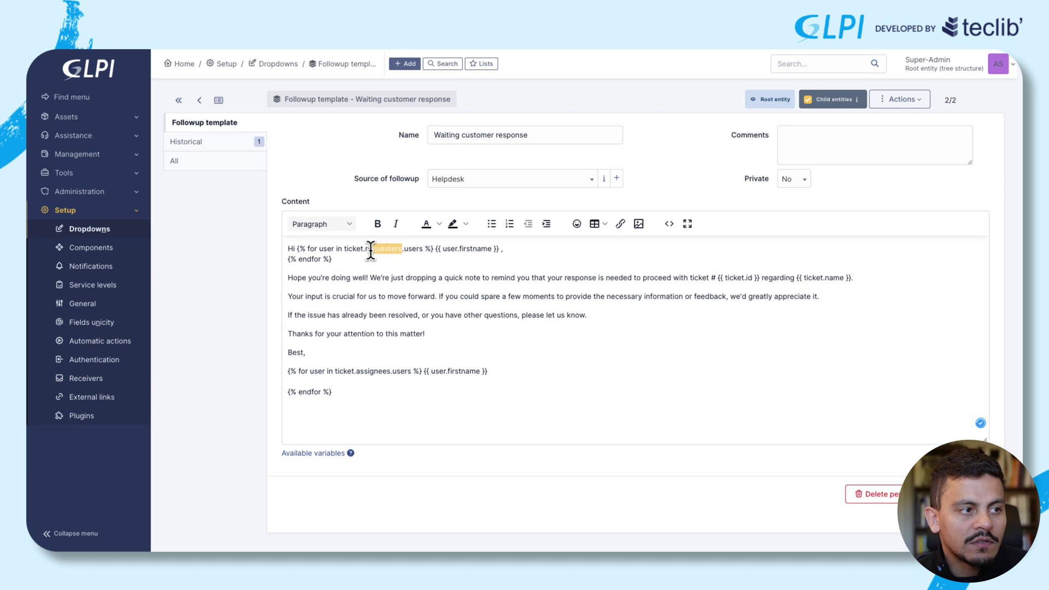
left_click_drag(293, 277, 510, 325)
left_click(705, 279)
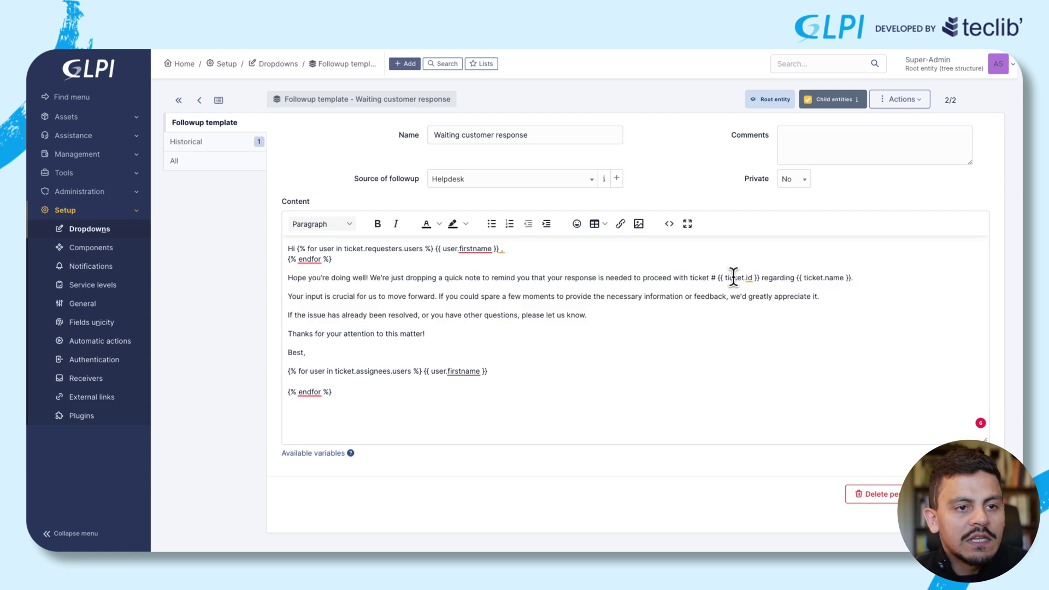
left_click_drag(733, 277, 833, 279)
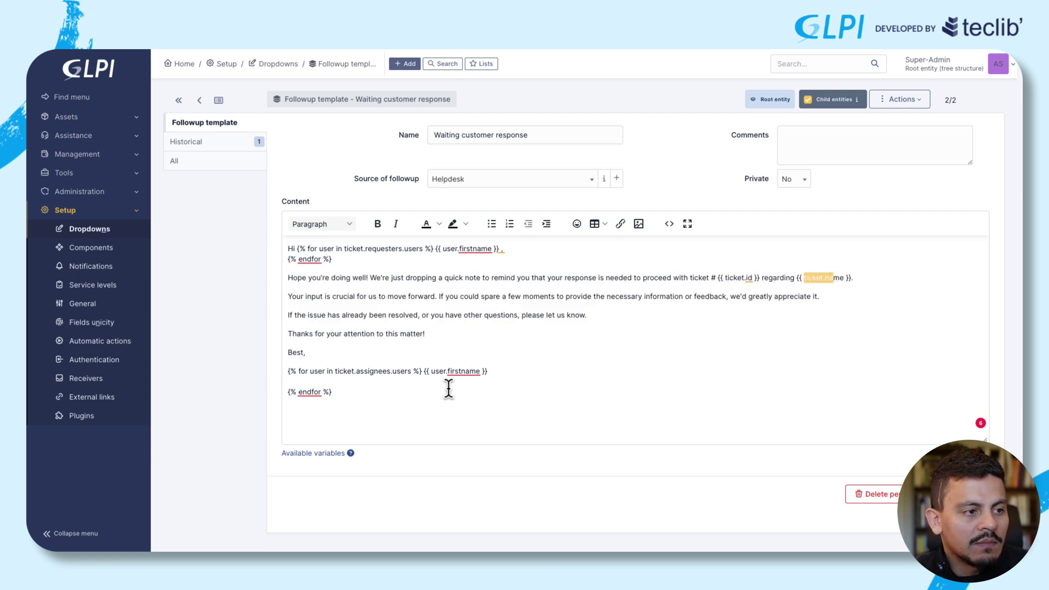
left_click_drag(338, 371, 385, 371)
left_click(486, 371)
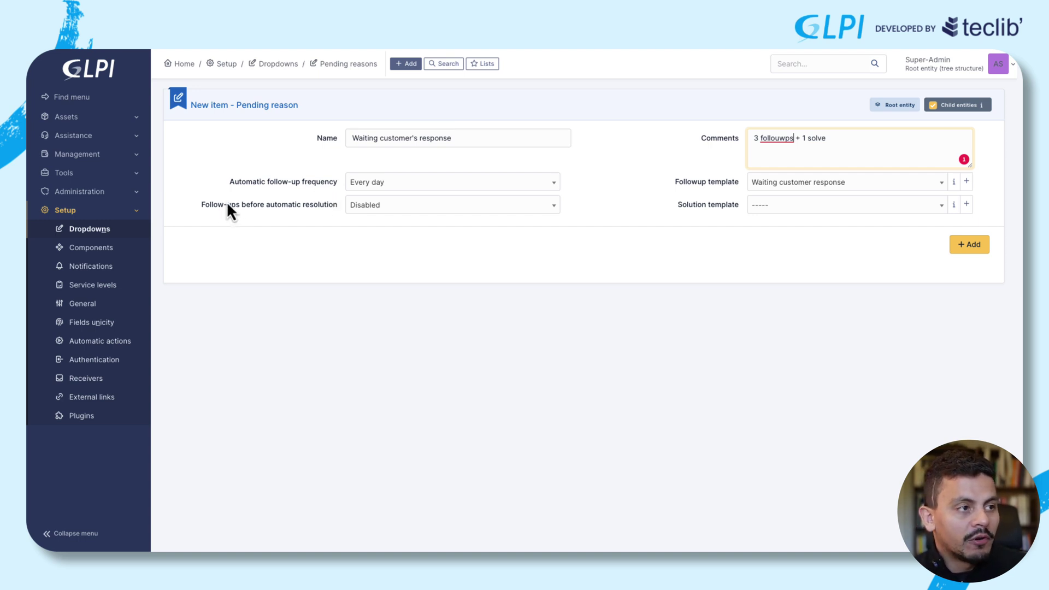
Auto-resolve after three follow-ups using the 'No response solution' solution template.
left_click(405, 208)
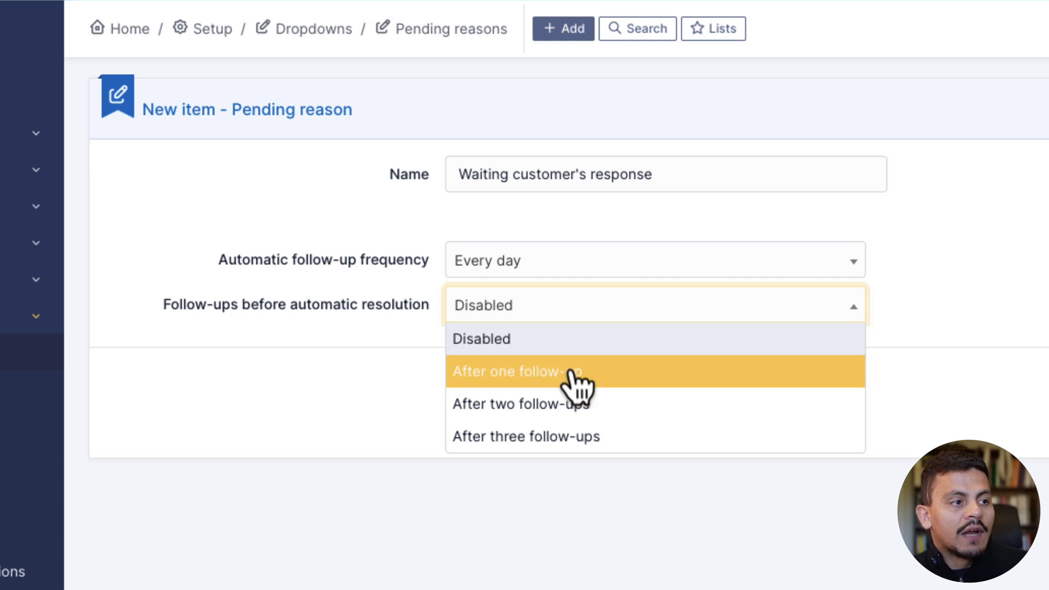
left_click(580, 437)
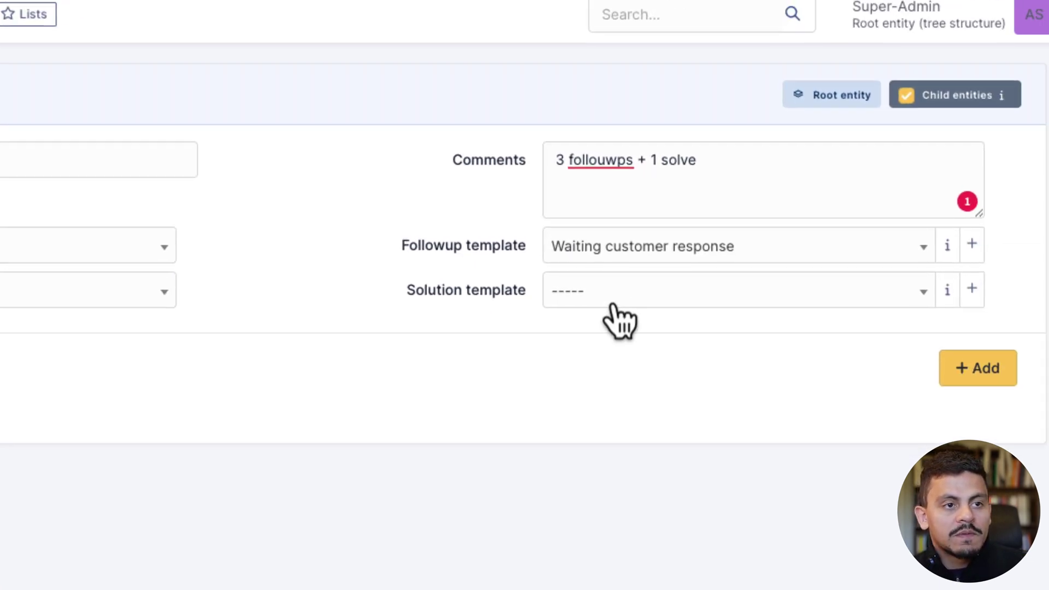
left_click(613, 301)
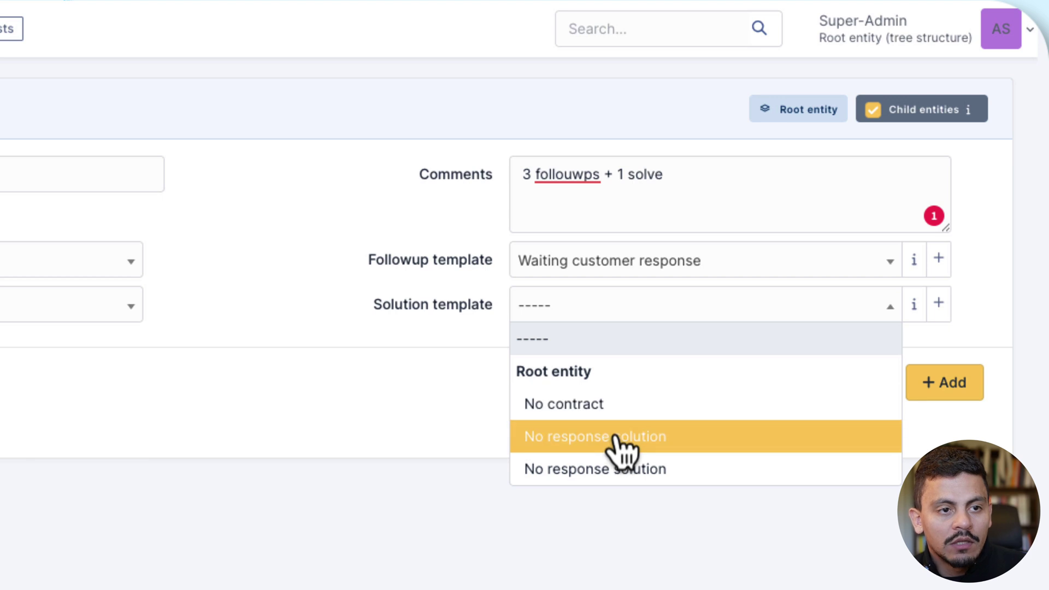
left_click(616, 437)
mouse_move(913, 306)
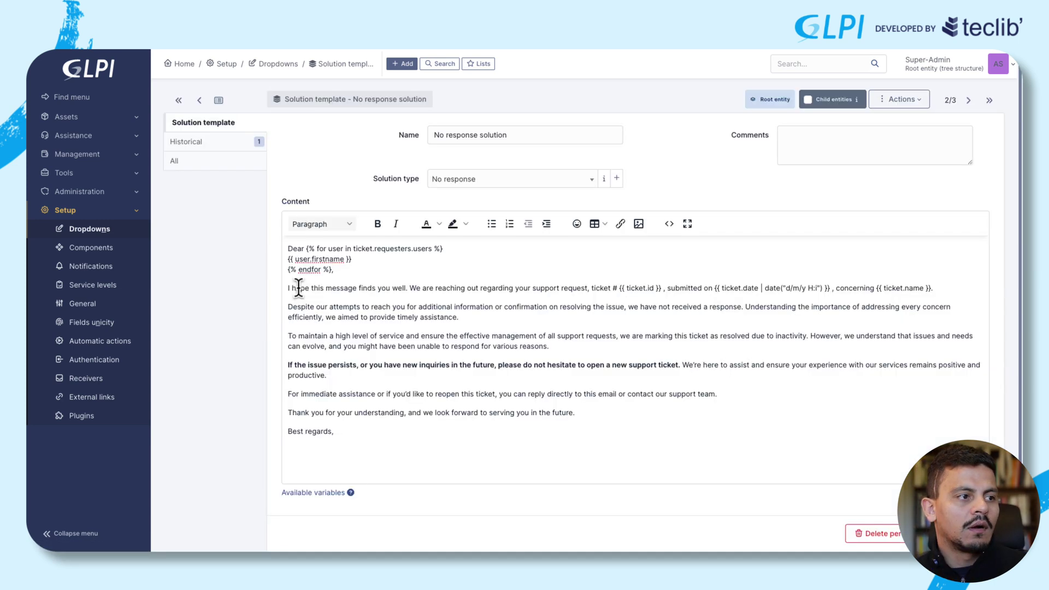
Highlight the first sentence of the No response solution template's content.
left_click_drag(299, 288, 399, 289)
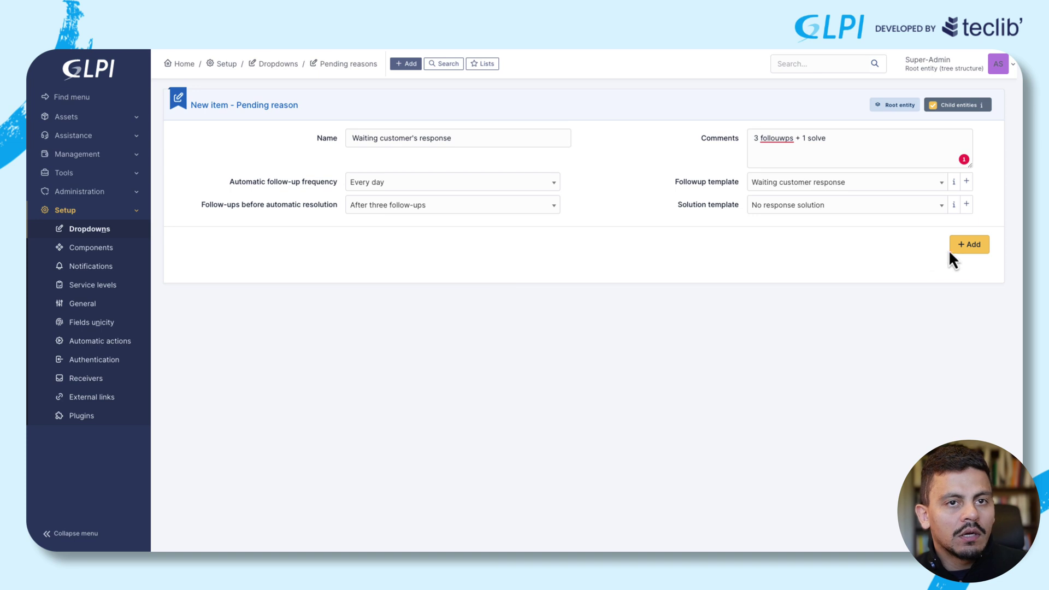
Save the pending reason, then answer ticket 8 with the 'Email troubleshooting +info' followup template.
left_click(963, 245)
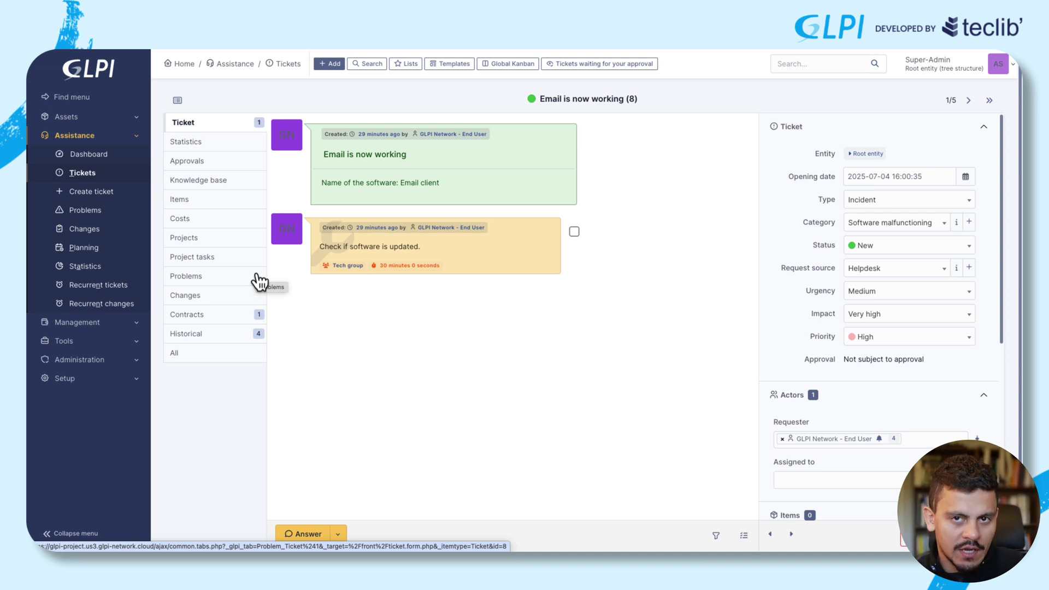
left_click(305, 534)
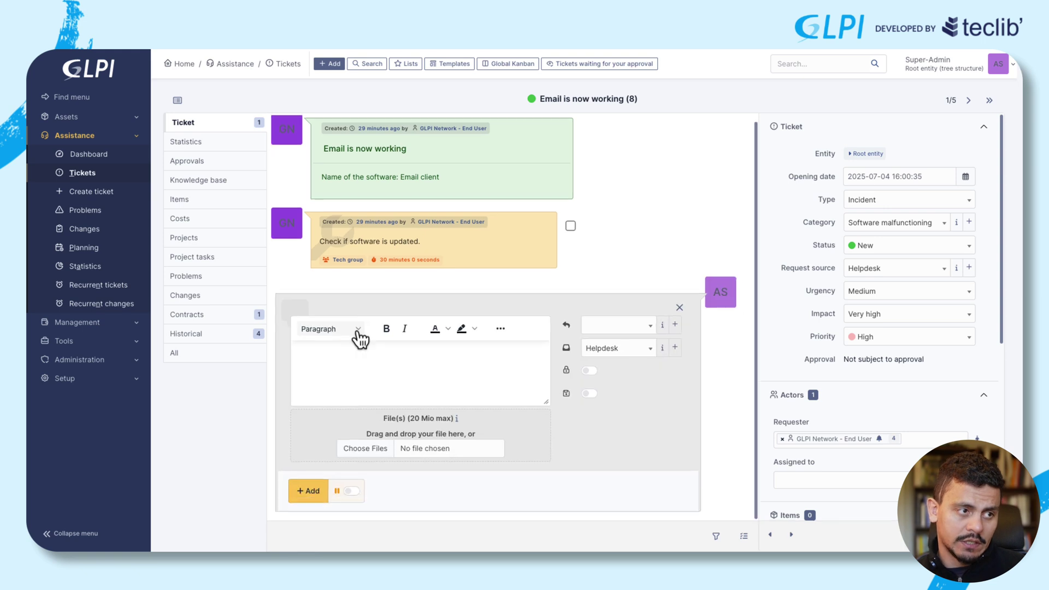
left_click(624, 331)
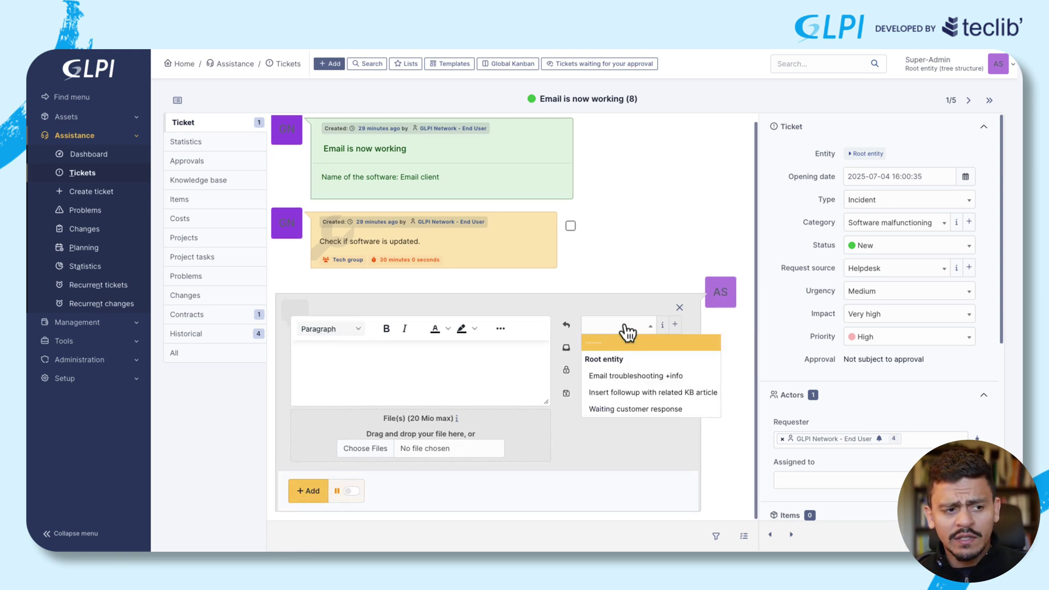
left_click(625, 377)
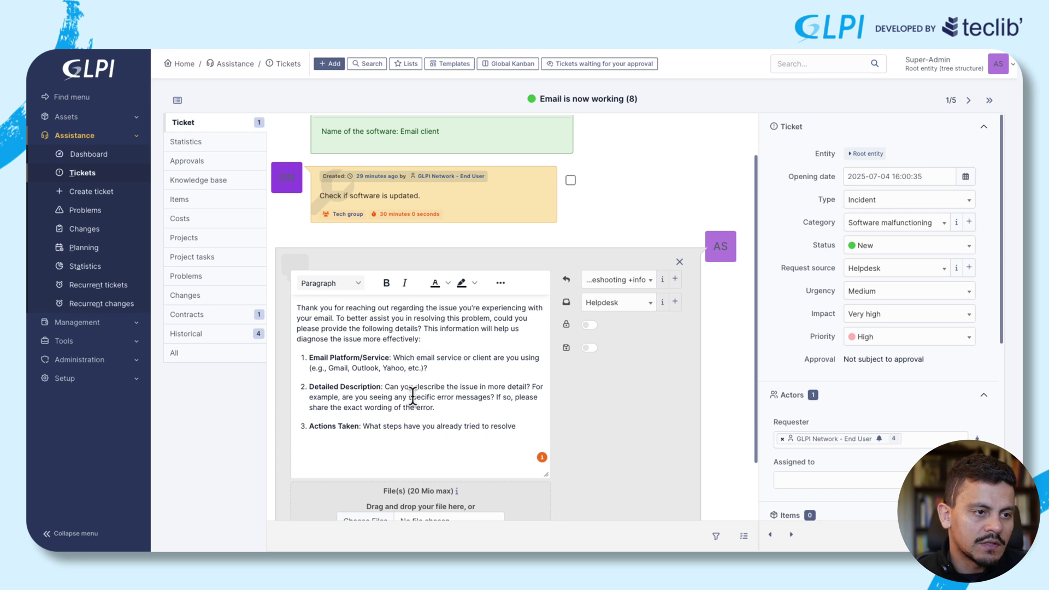
scroll(413, 410, "down", 2)
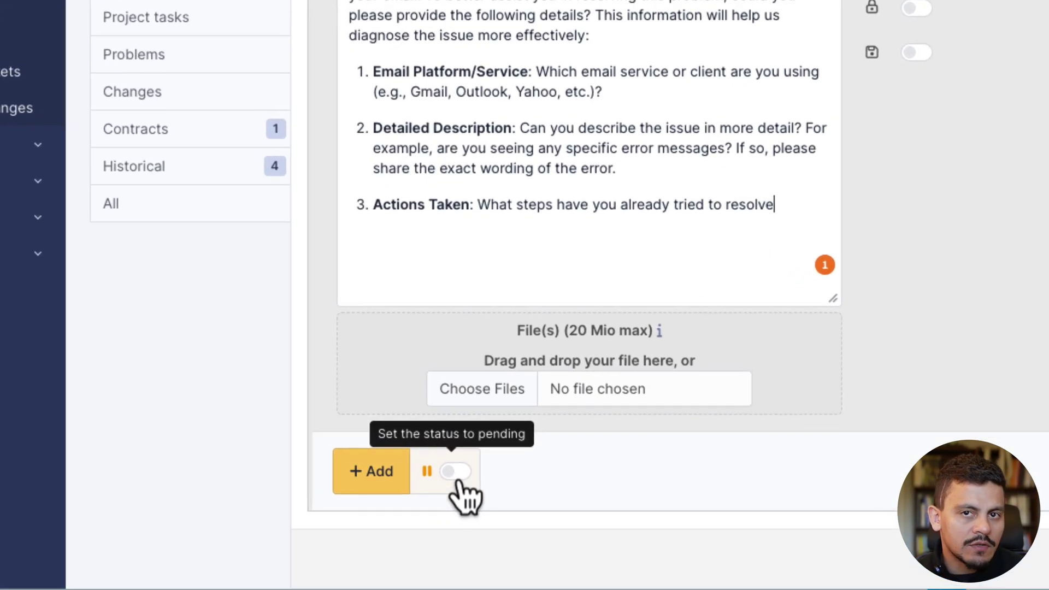
Post the follow-up pending on 'Waiting customer's response', daily, auto-resolving after one follow-up.
left_click(458, 480)
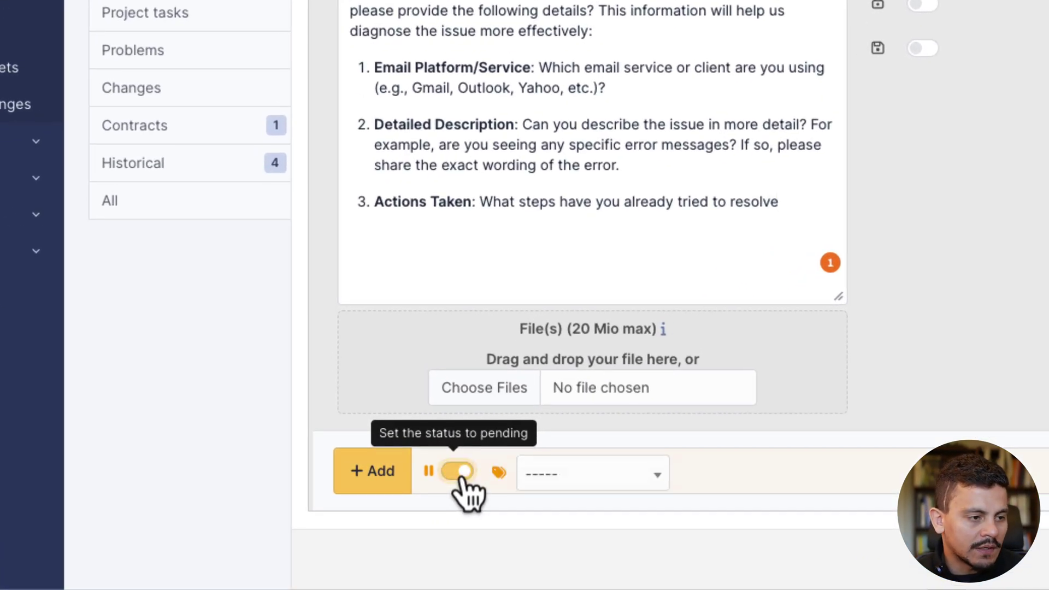
left_click(564, 476)
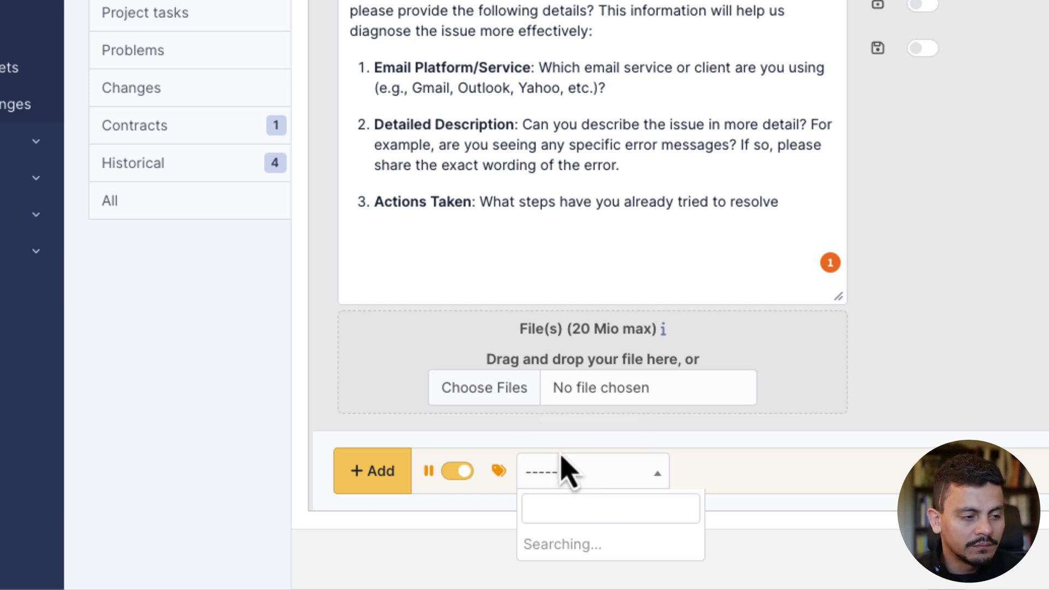
left_click(605, 578)
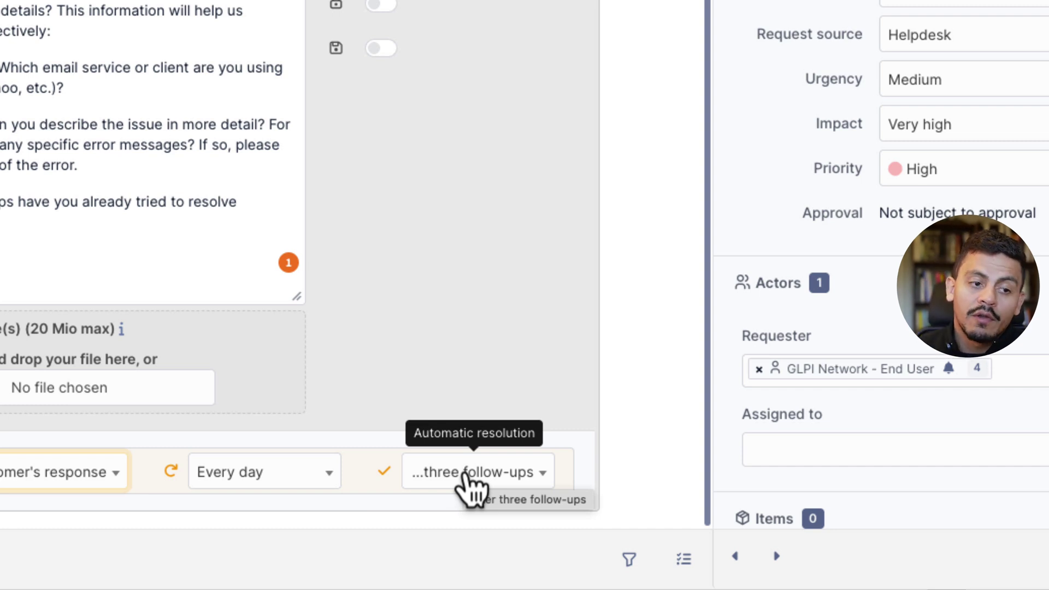
left_click(465, 474)
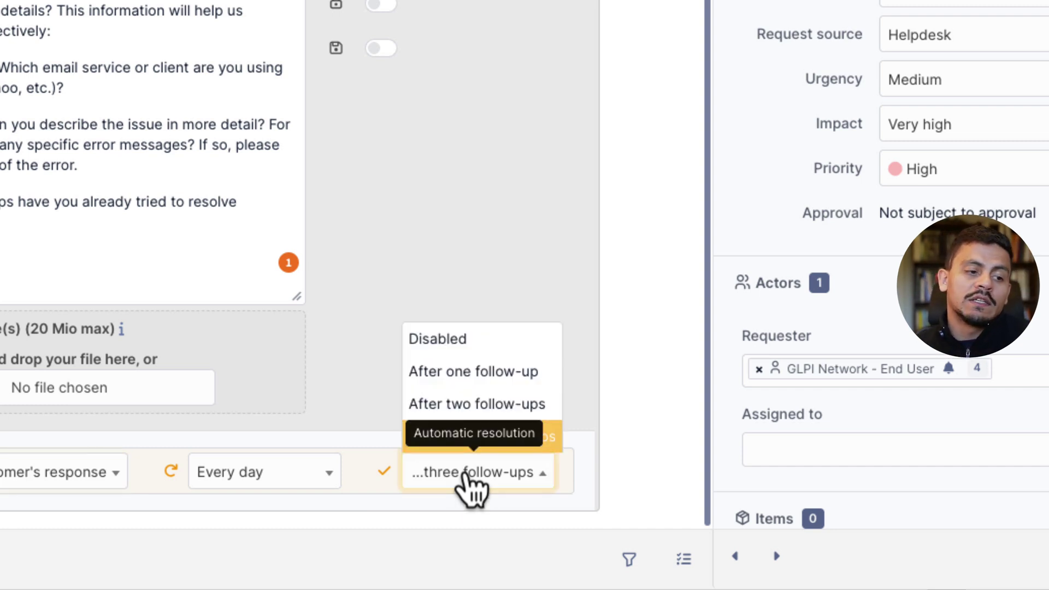
left_click(465, 376)
left_click(468, 474)
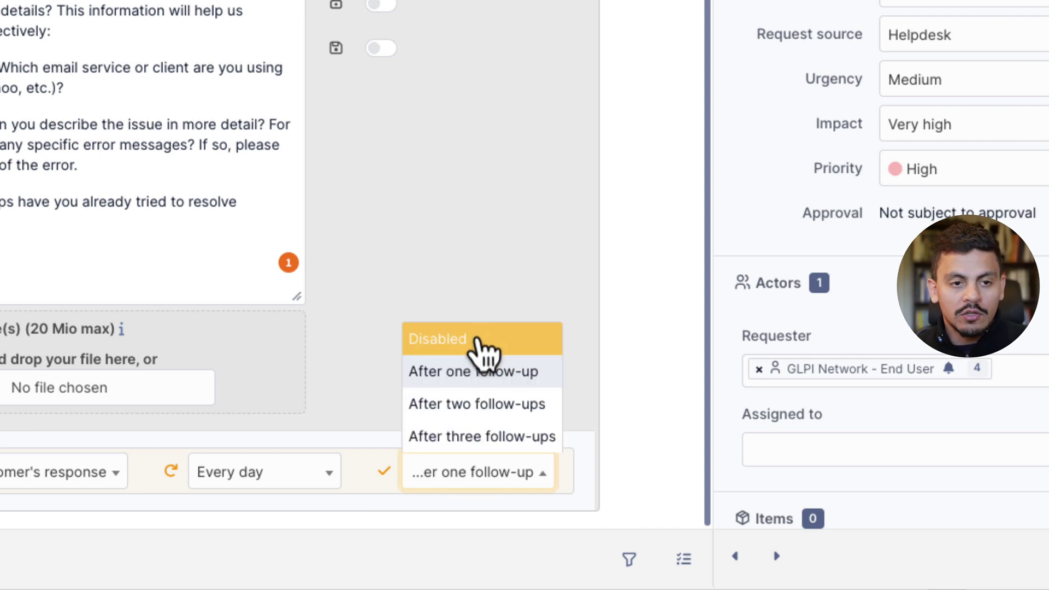
left_click(491, 246)
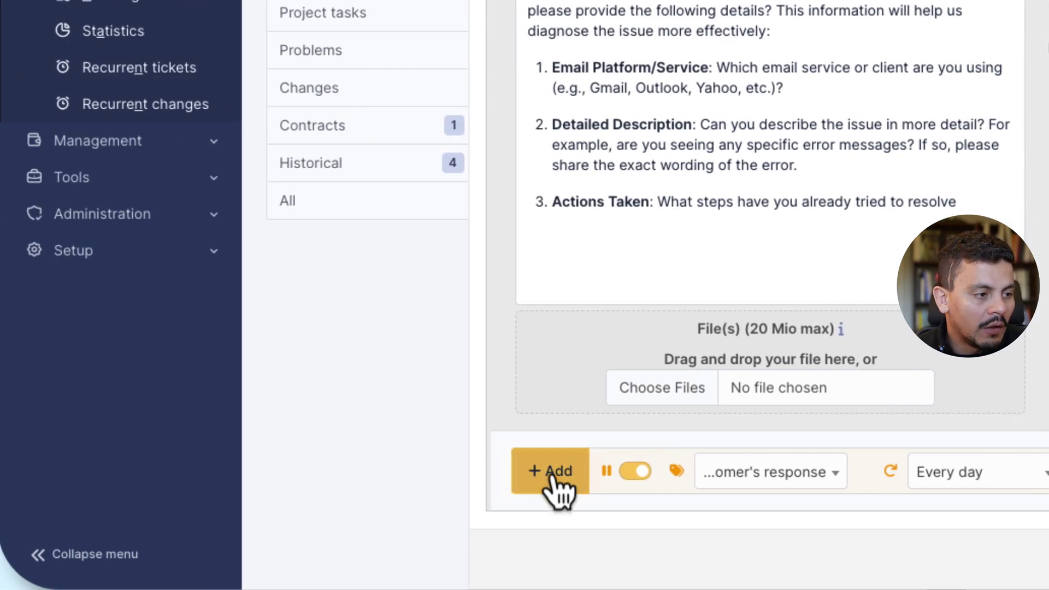
left_click(552, 474)
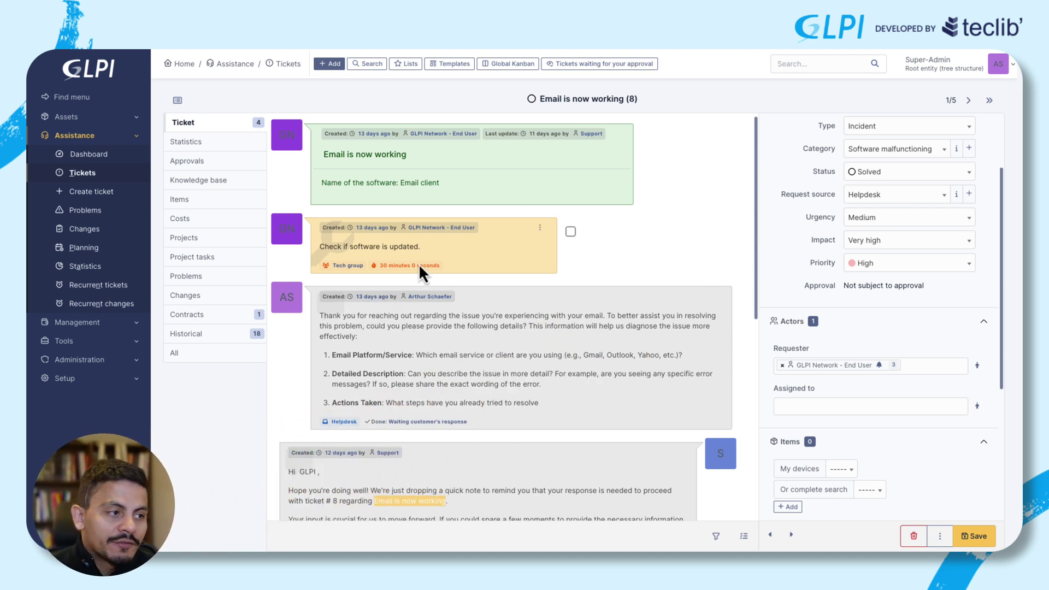
left_click_drag(415, 323, 573, 416)
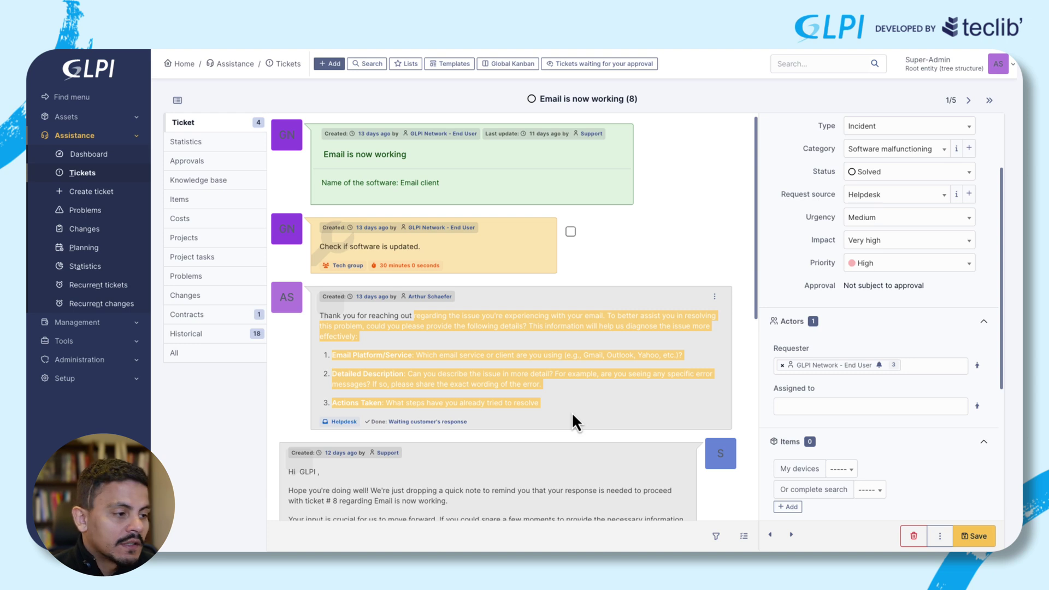
scroll(572, 412, "down", 1)
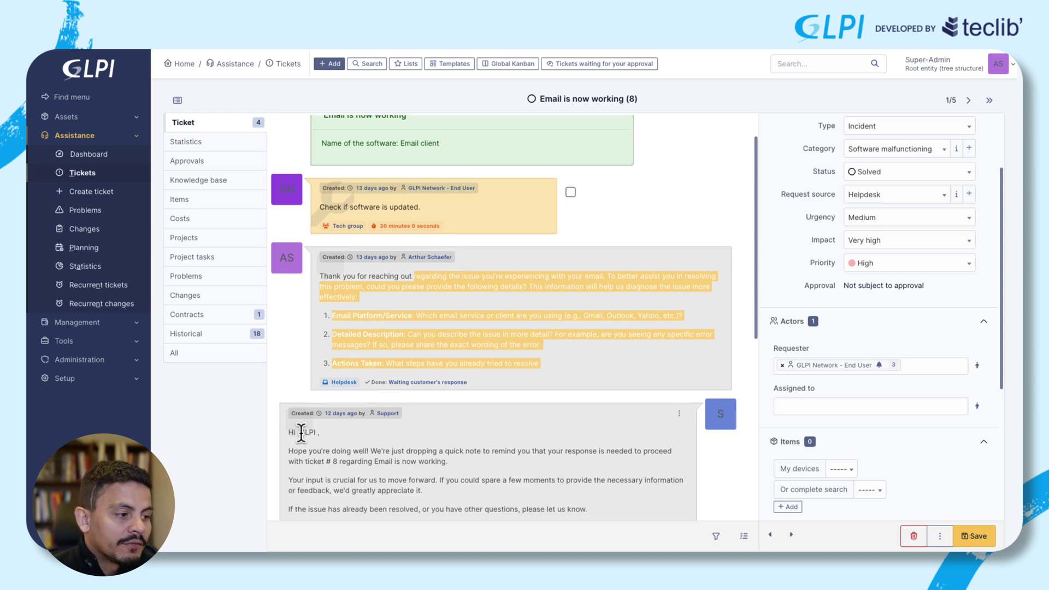
left_click_drag(300, 432, 320, 434)
scroll(382, 451, "down", 1)
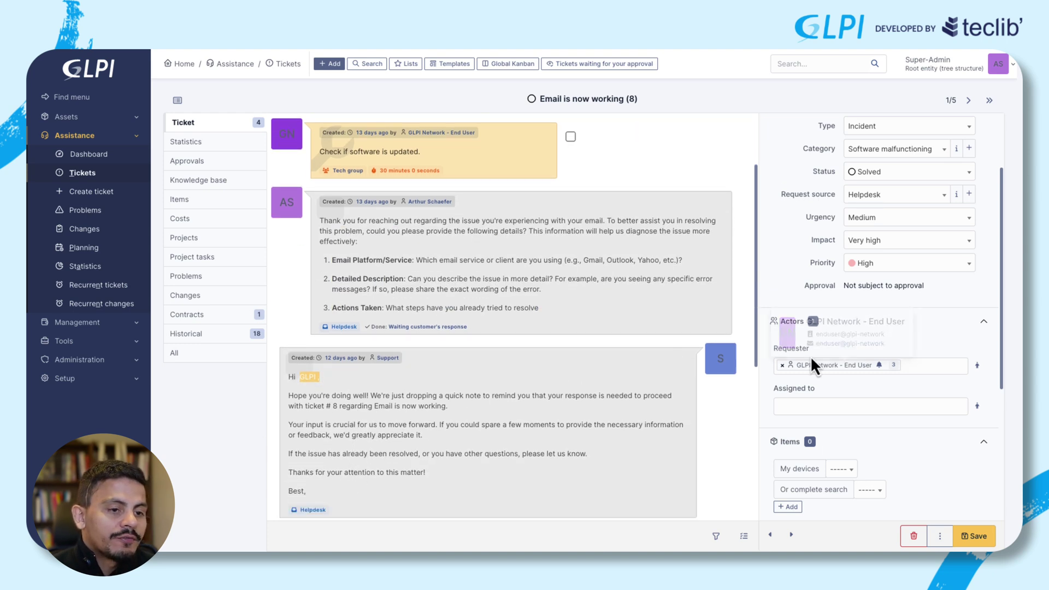
scroll(470, 432, "down", 1)
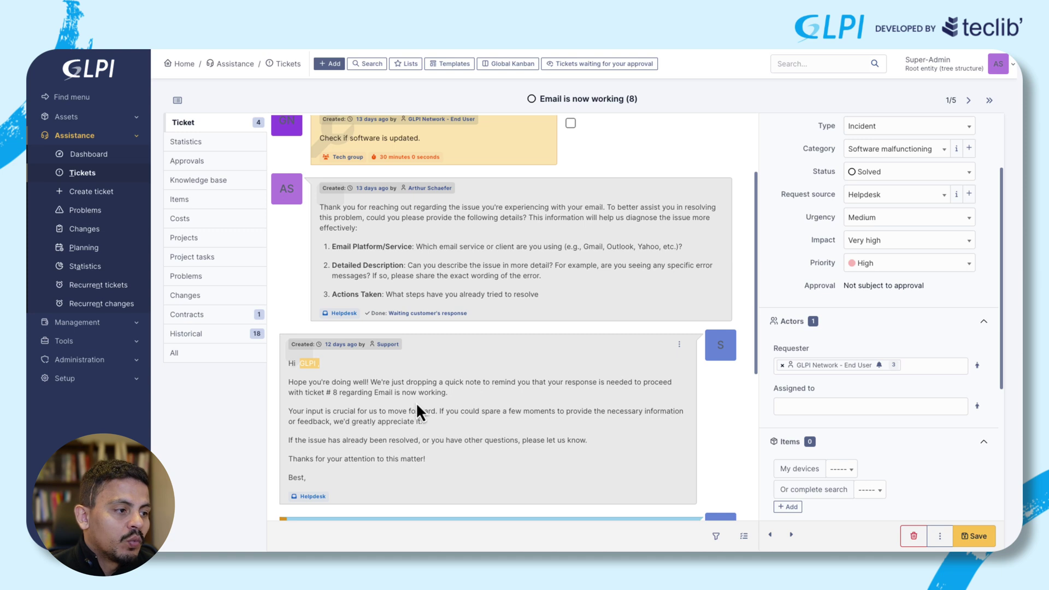
left_click(325, 392)
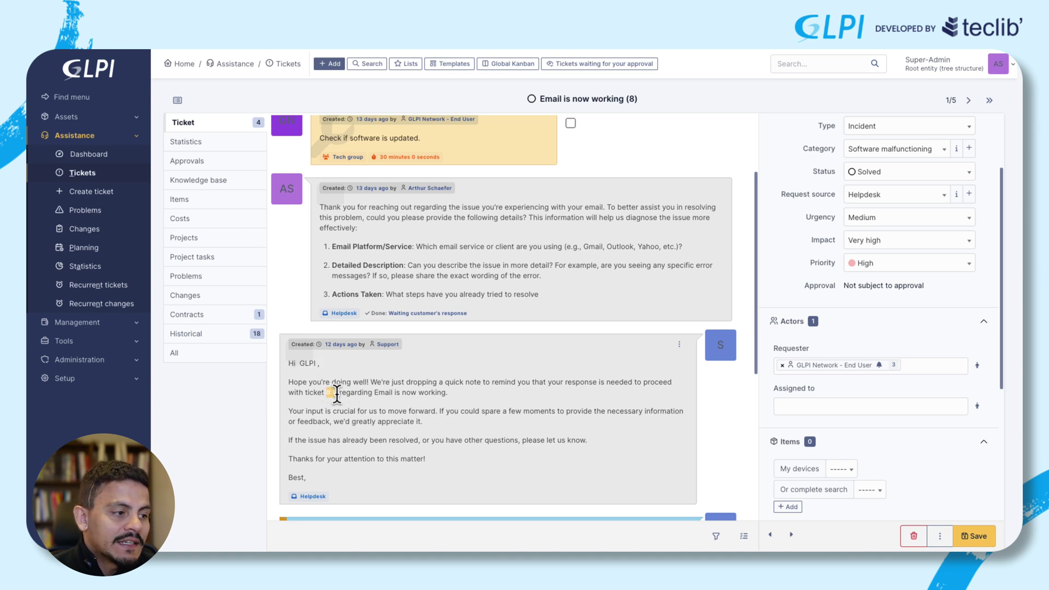
left_click_drag(378, 392, 442, 393)
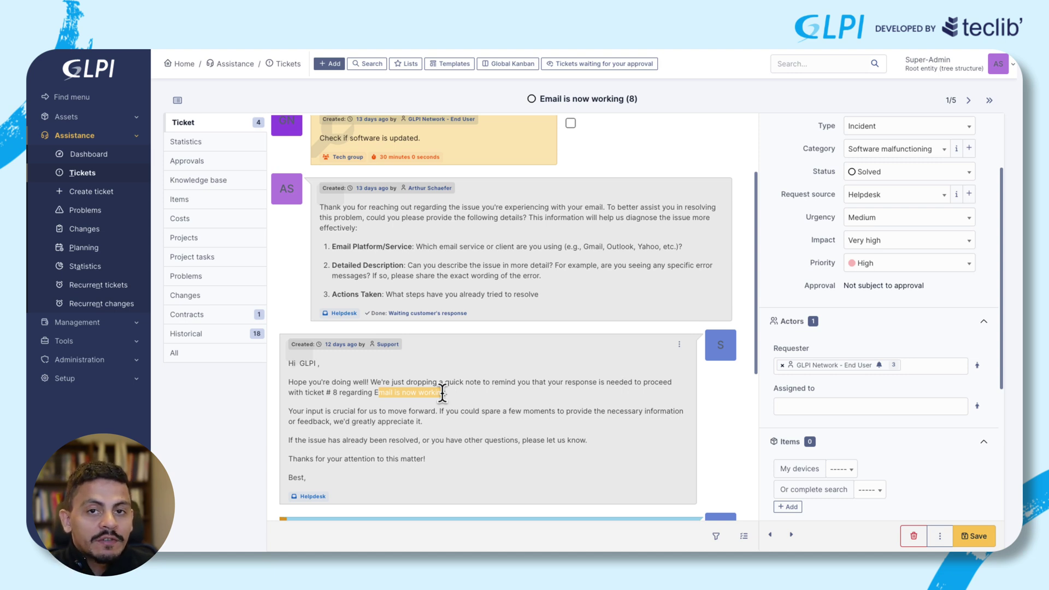
scroll(439, 414, "down", 4)
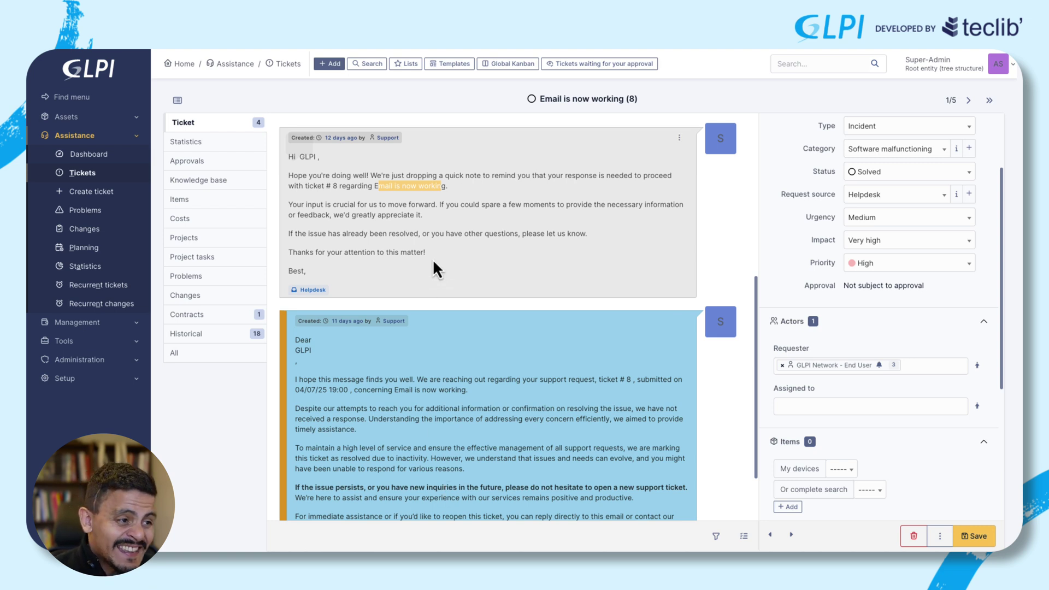
Read the timeline's reminder and inactivity resolution messages, then open the ticket's Status options.
left_click_drag(433, 259, 372, 208)
scroll(434, 365, "down", 2)
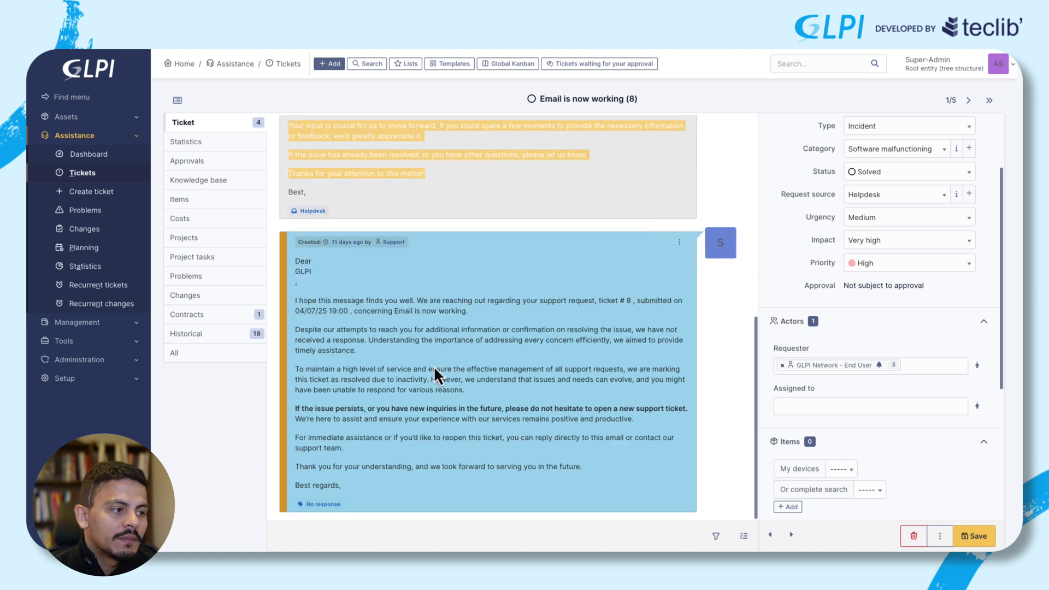
left_click(398, 363)
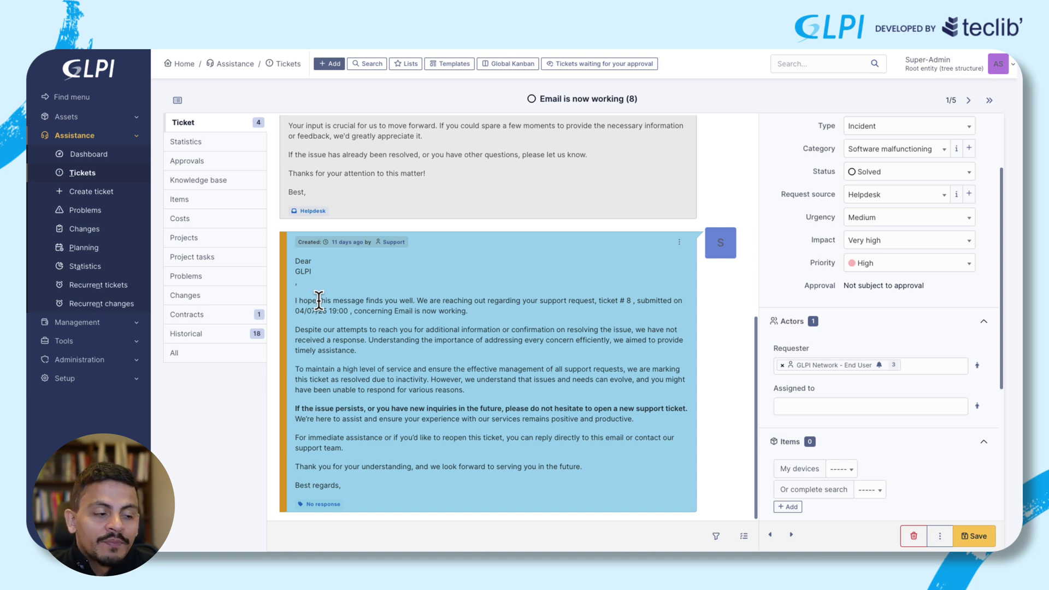
left_click_drag(551, 432, 405, 328)
left_click(405, 328)
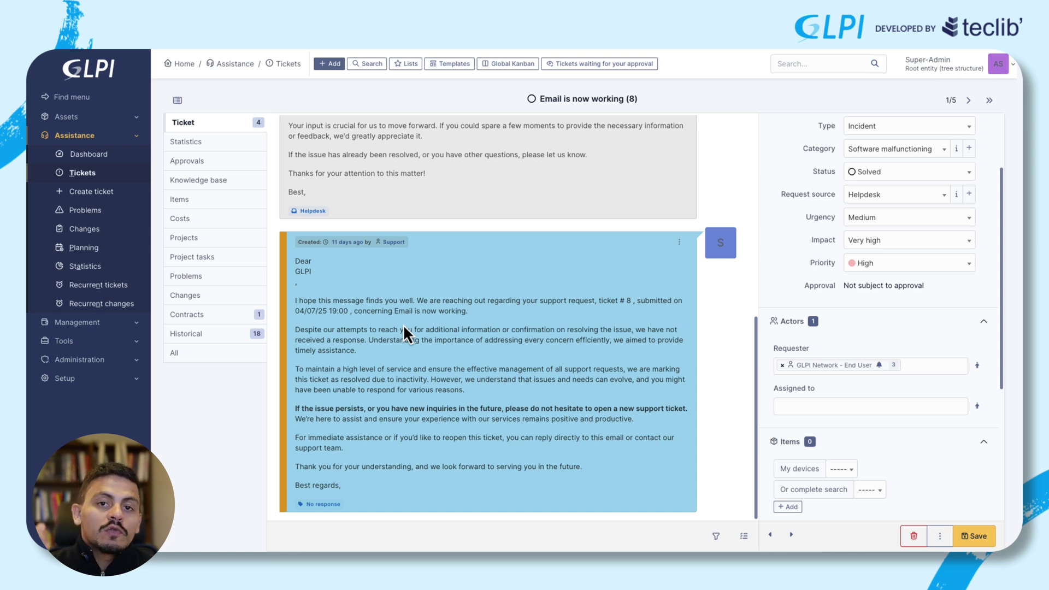
scroll(404, 326, "up", 1)
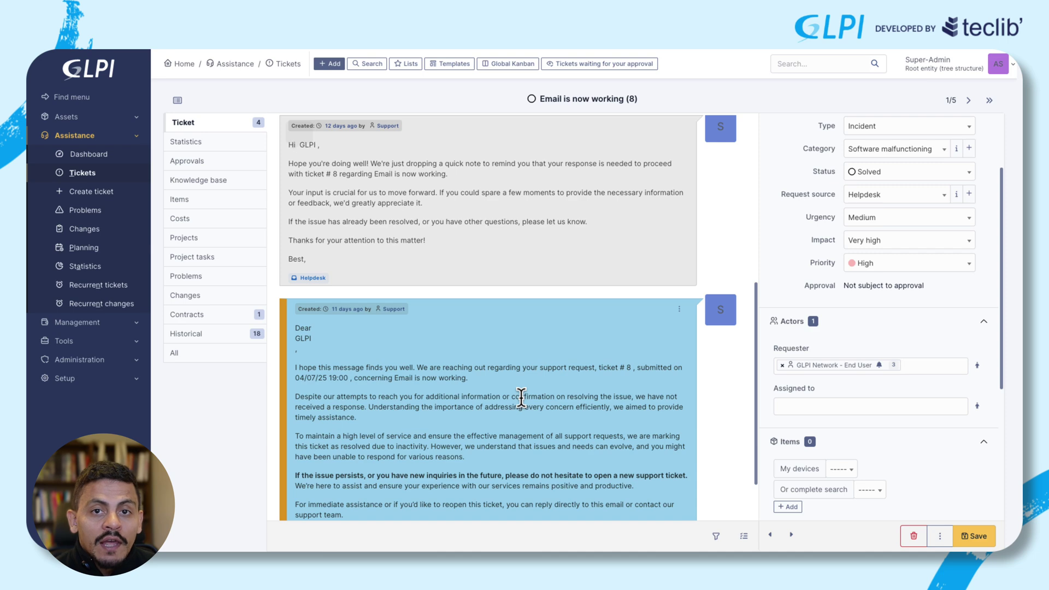
scroll(449, 311, "up", 2)
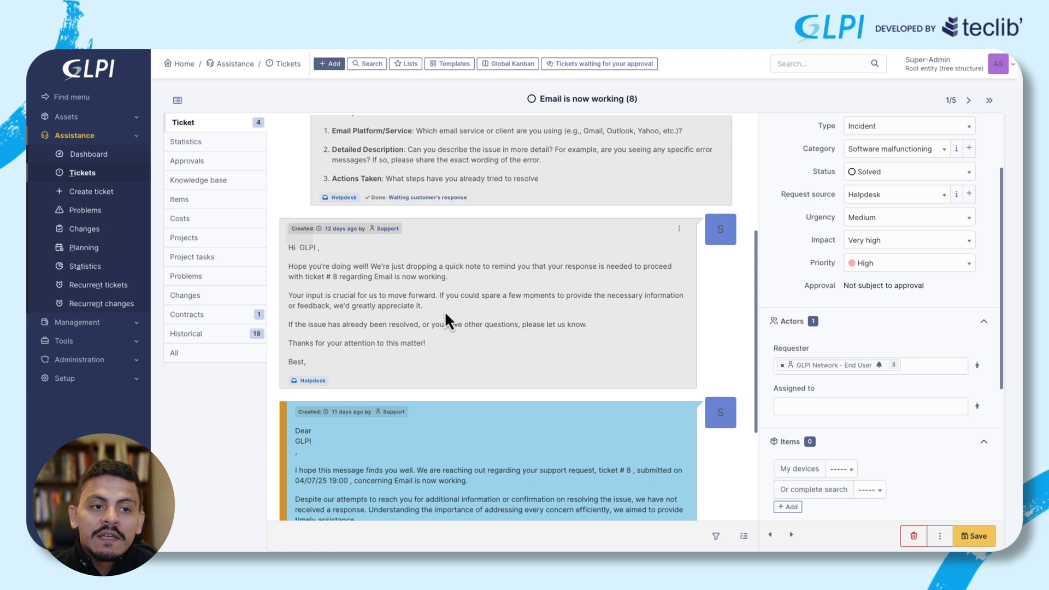
left_click(957, 173)
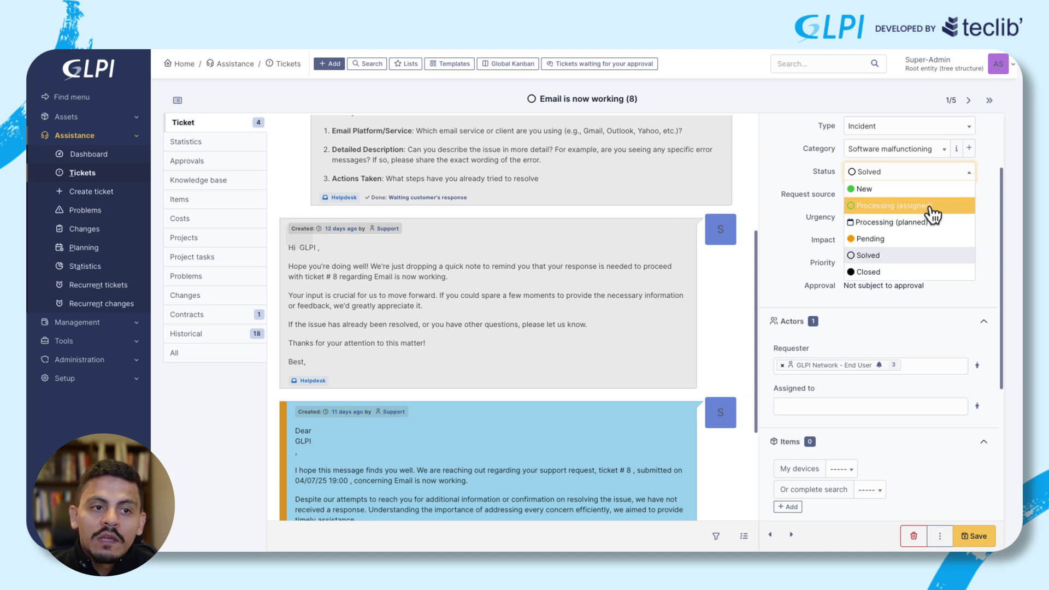